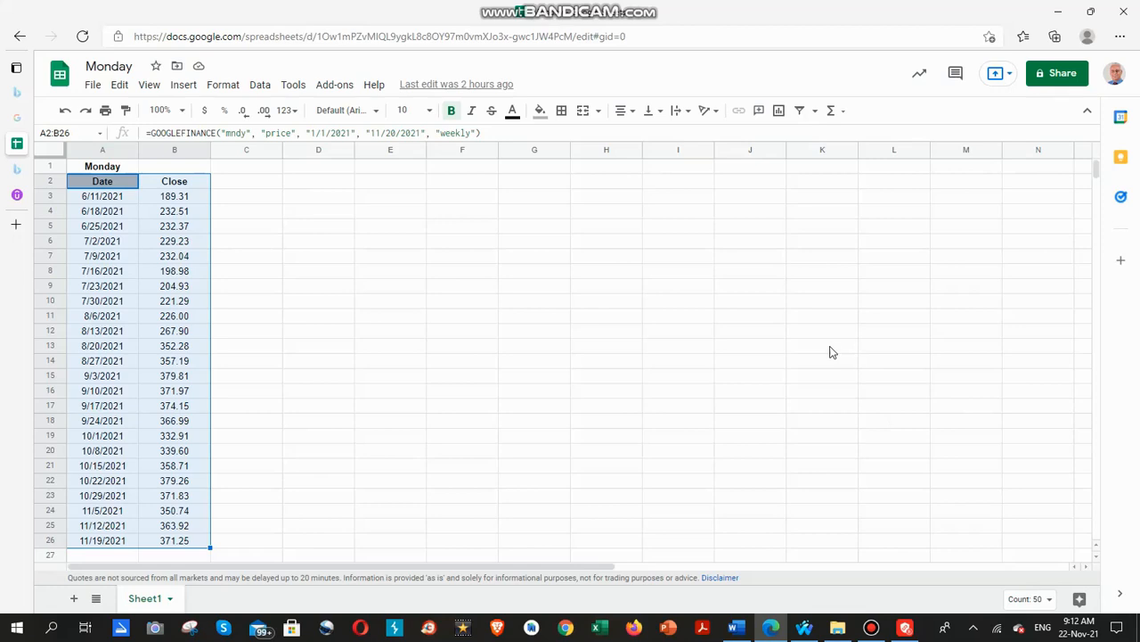
Examine the ticker, attribute, date and interval arguments of the GOOGLEFINANCE formula in A2.
drag(222, 133, 248, 132)
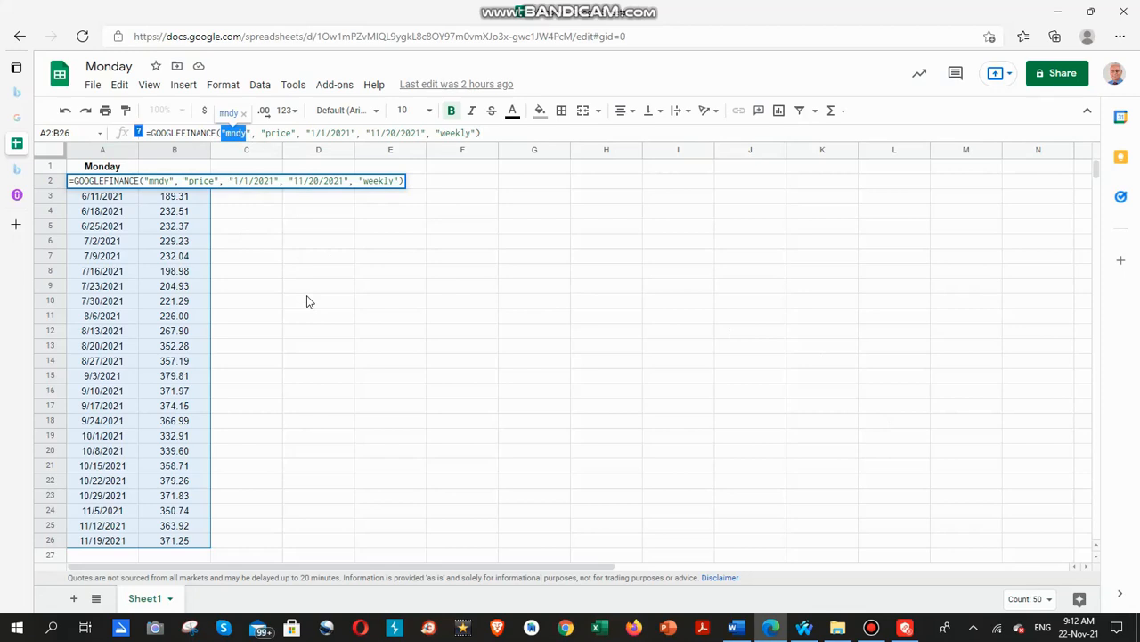
click(267, 133)
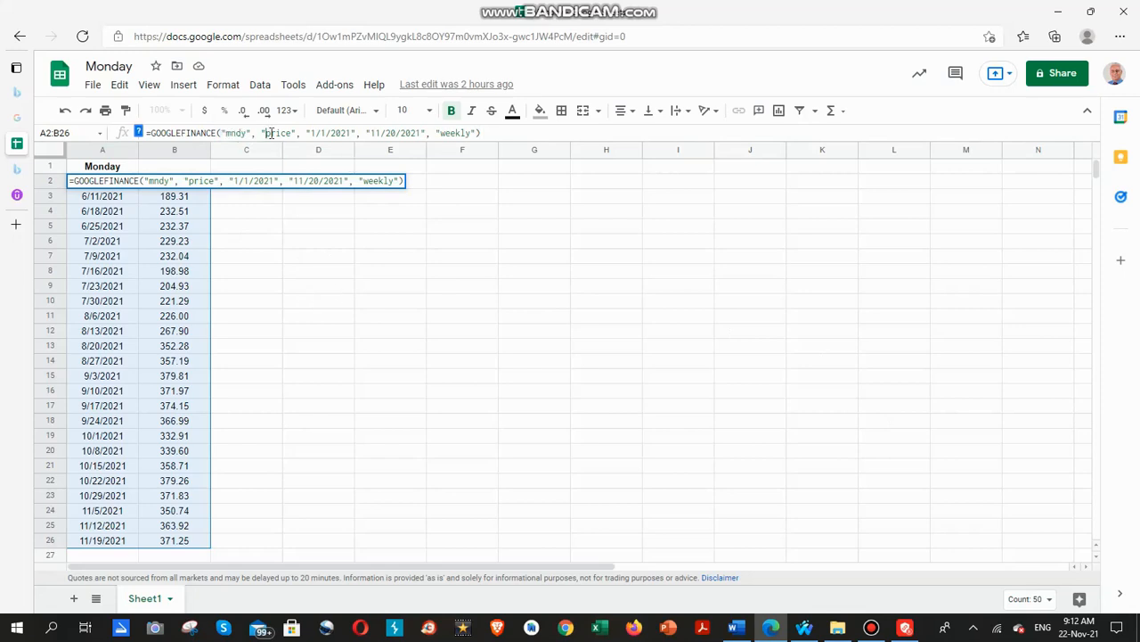
drag(265, 133, 292, 133)
click(315, 134)
drag(316, 133, 467, 133)
click(405, 214)
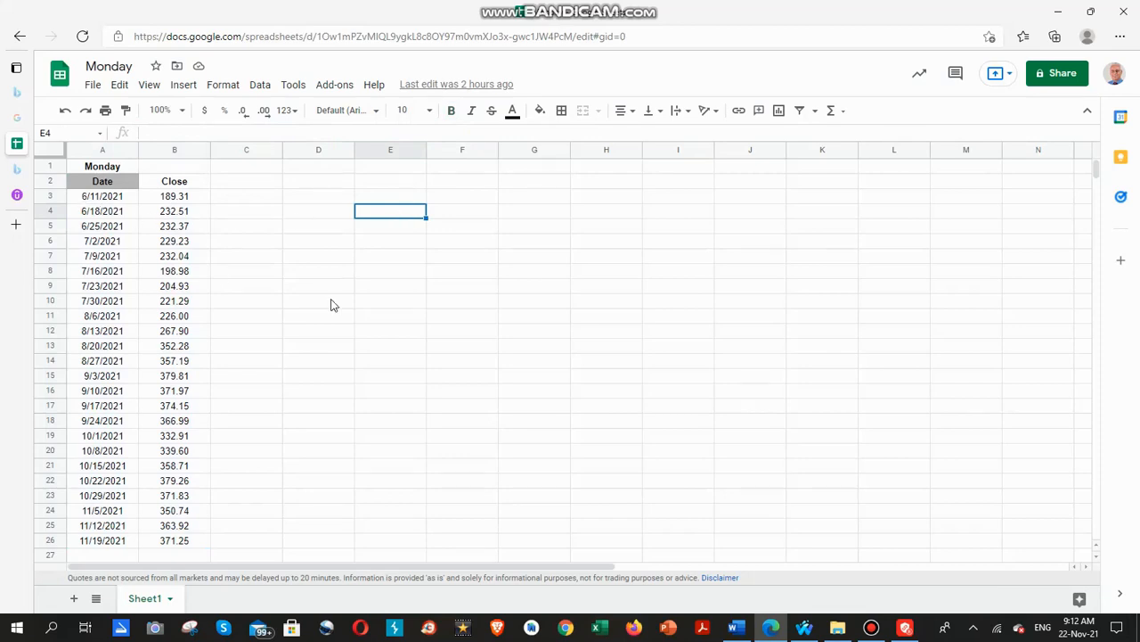
Insert a line chart of the date and closing price data in A2:B26 and enlarge it up to row 2 and across to column J.
click(85, 186)
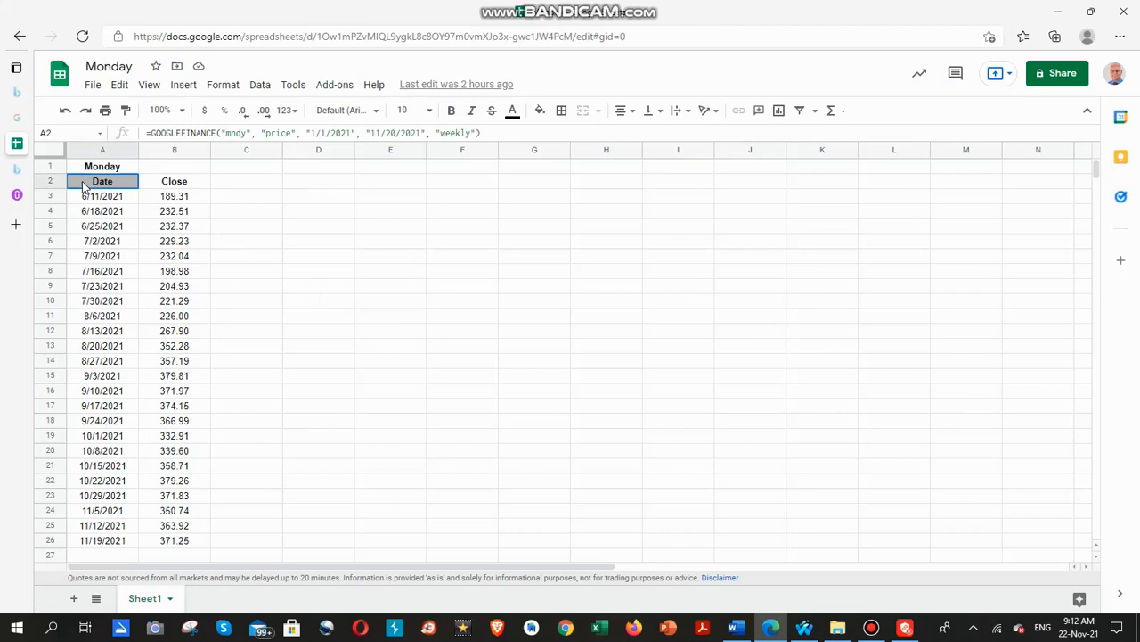
drag(135, 183, 173, 540)
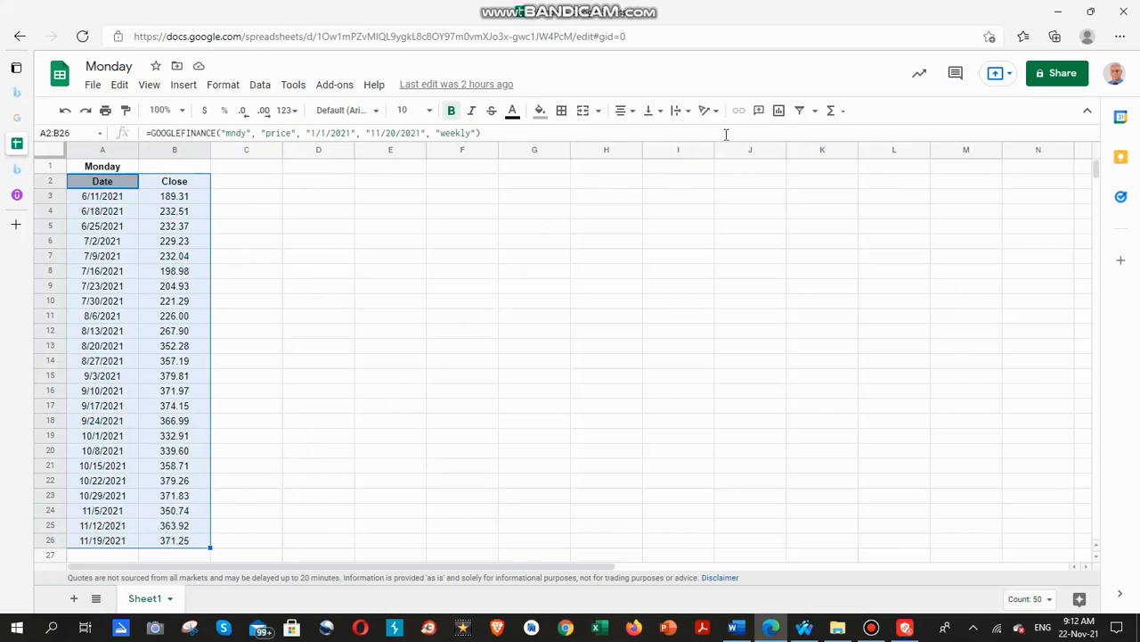
click(778, 112)
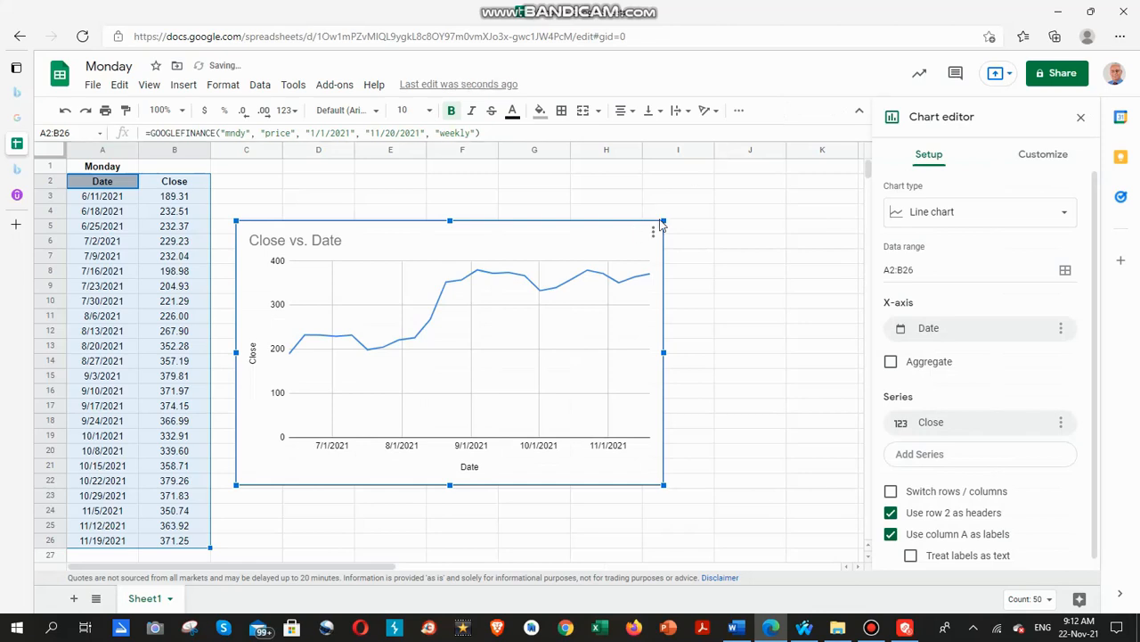
drag(663, 221, 741, 172)
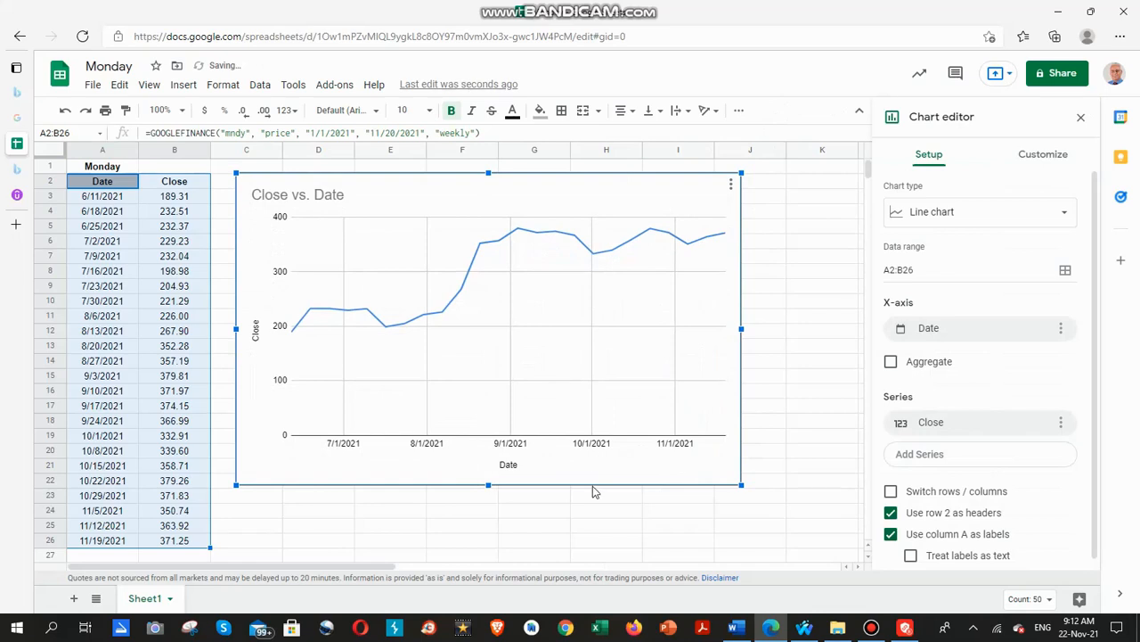
drag(597, 490, 606, 530)
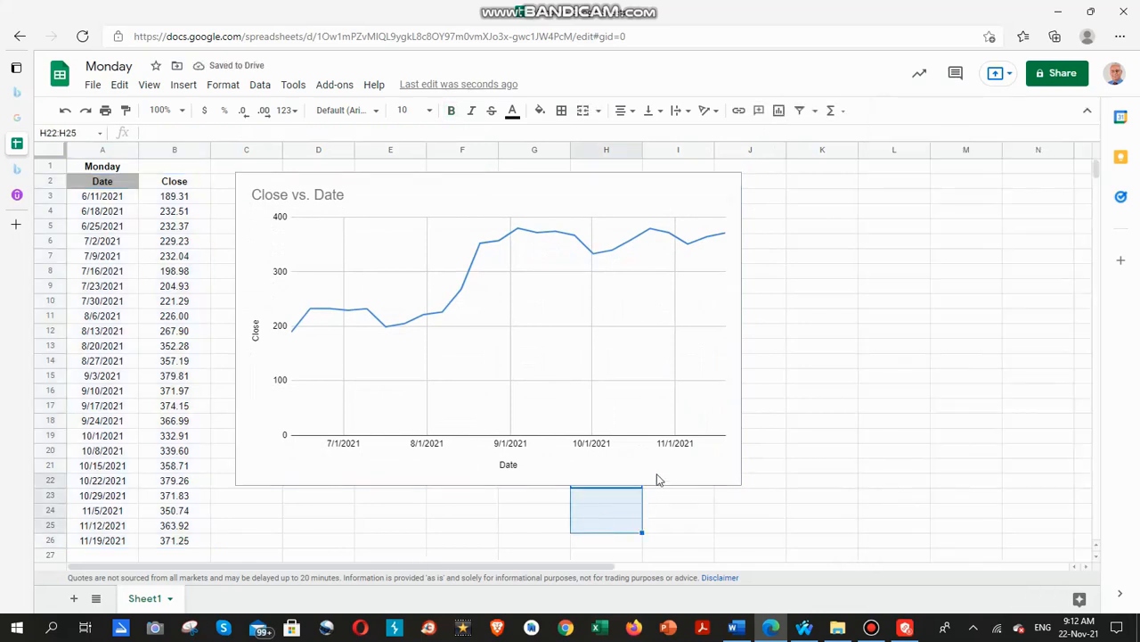
click(738, 327)
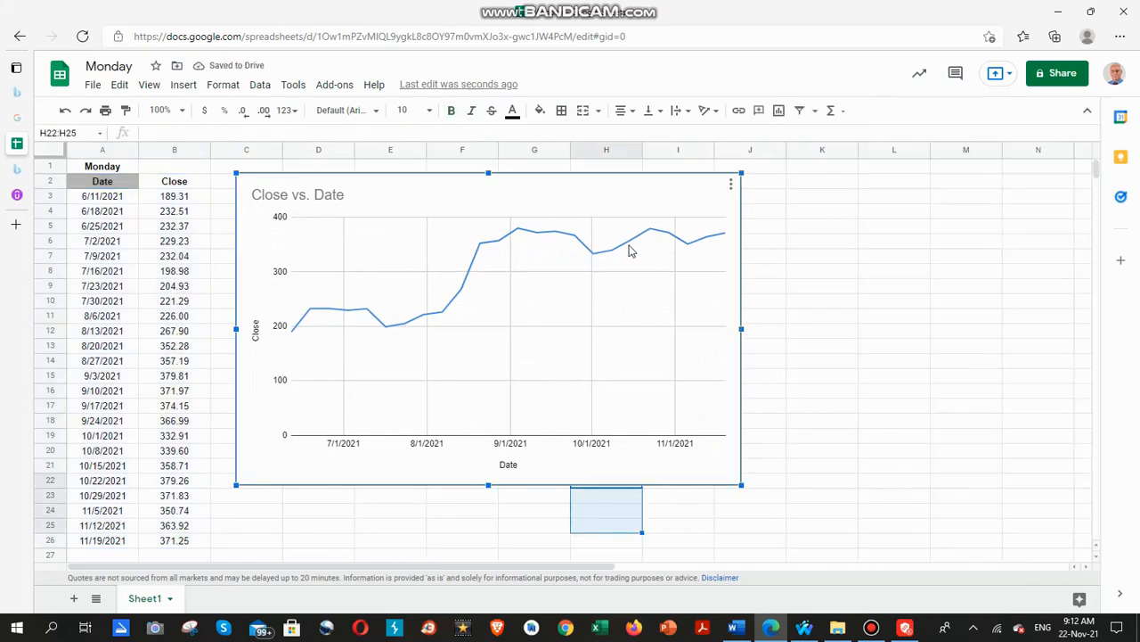
Open the chart for editing and view the customization options of its series, horizontal axis and vertical axis.
click(730, 185)
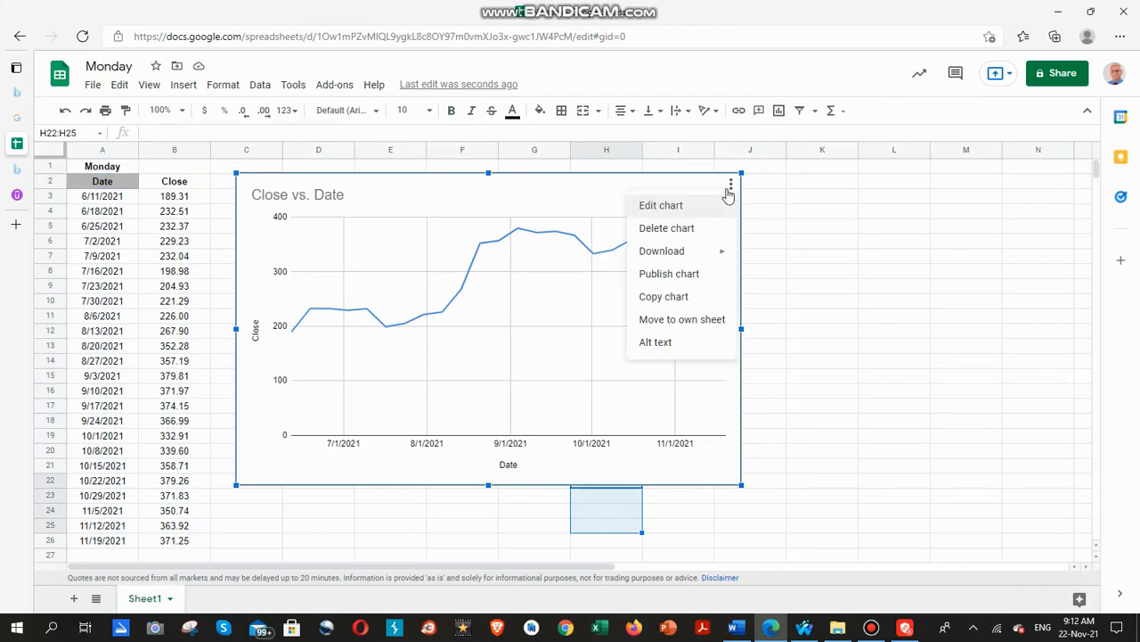
click(709, 211)
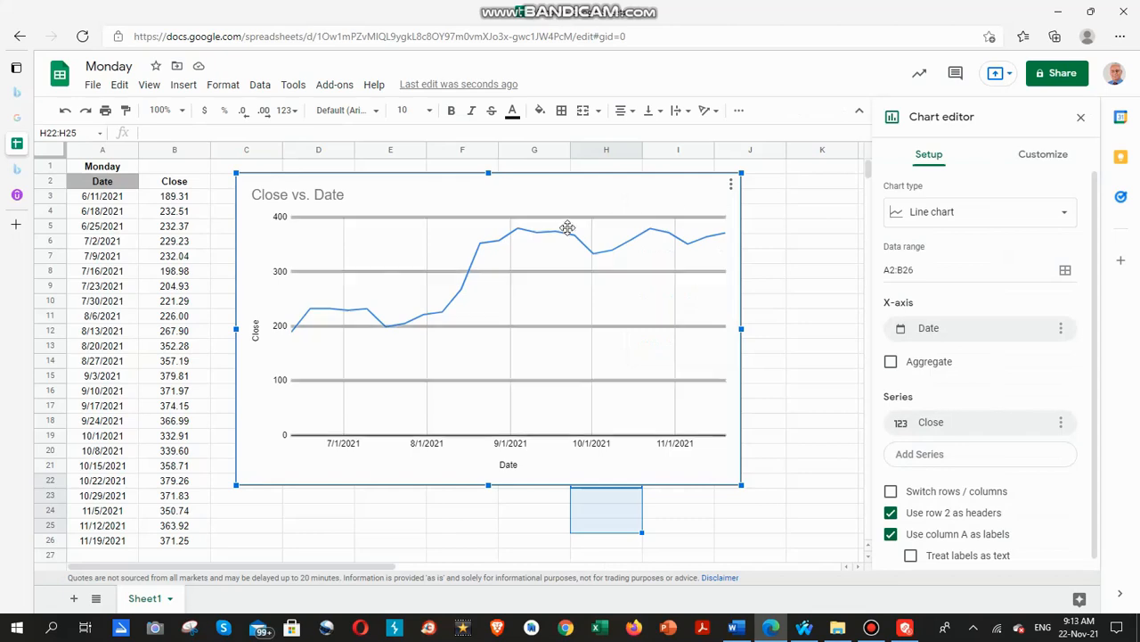
click(537, 233)
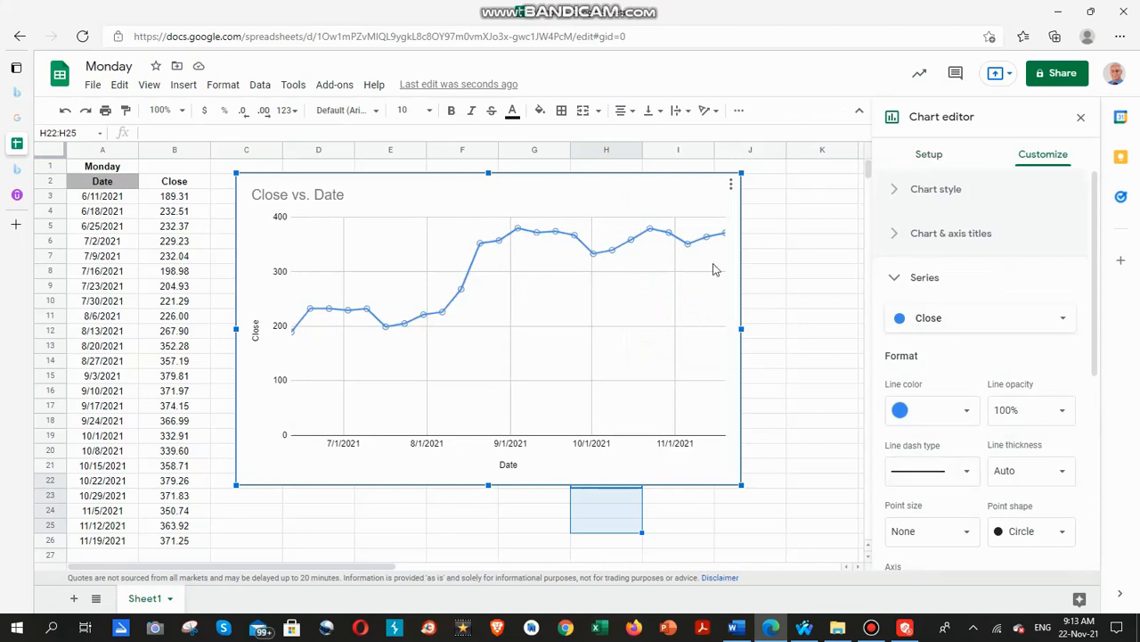
click(508, 450)
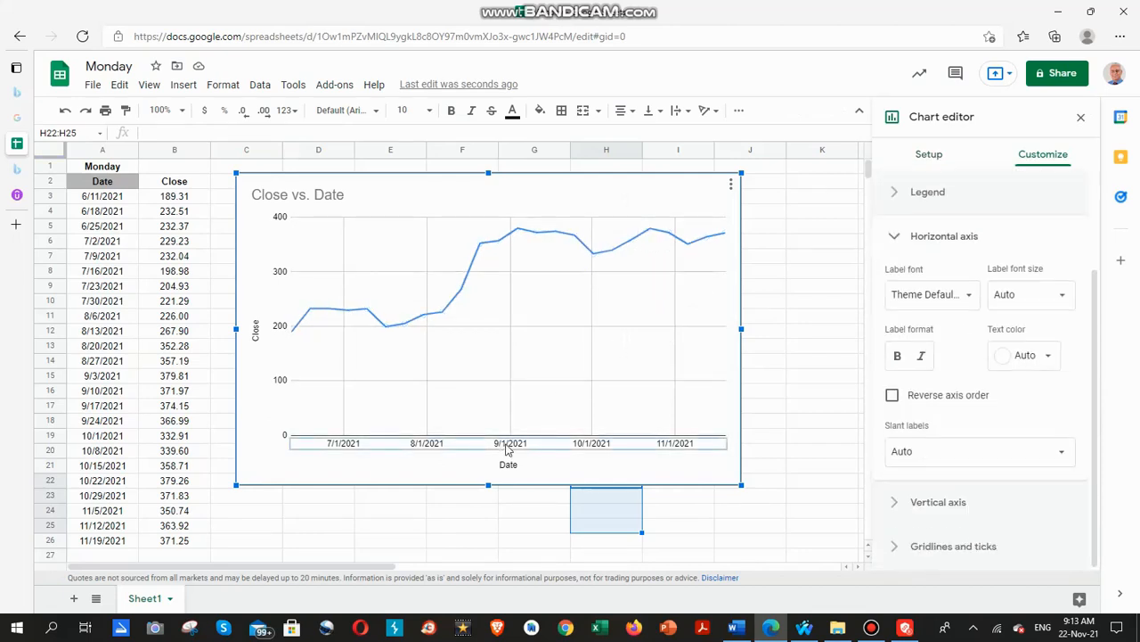
click(283, 272)
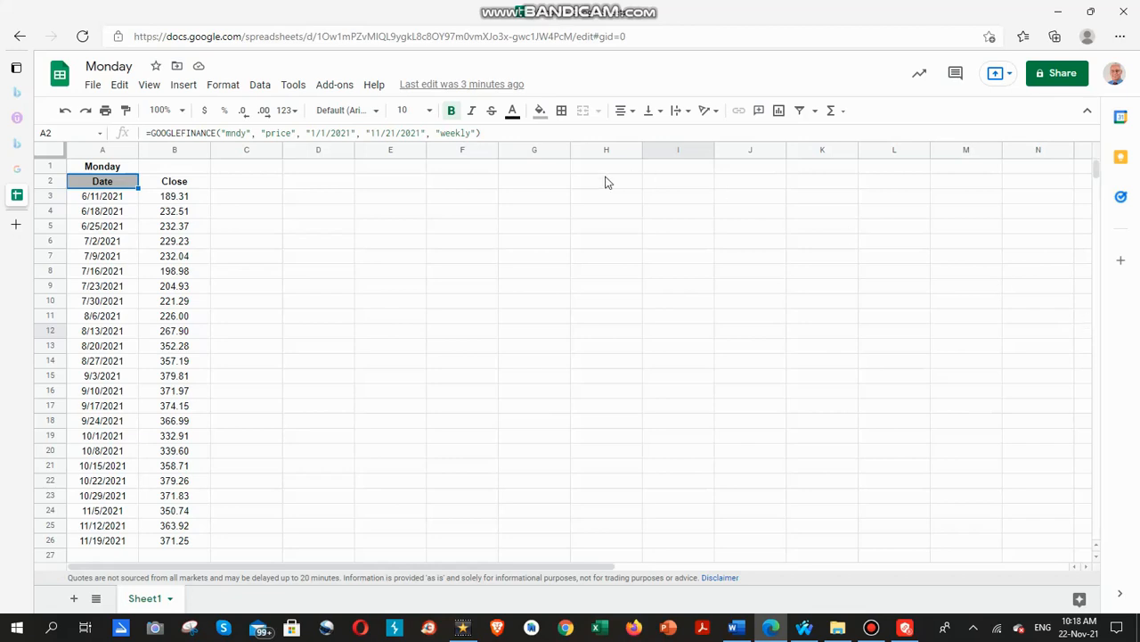
Open the full help article for the GOOGLEFINANCE function from the formula in A2.
click(113, 185)
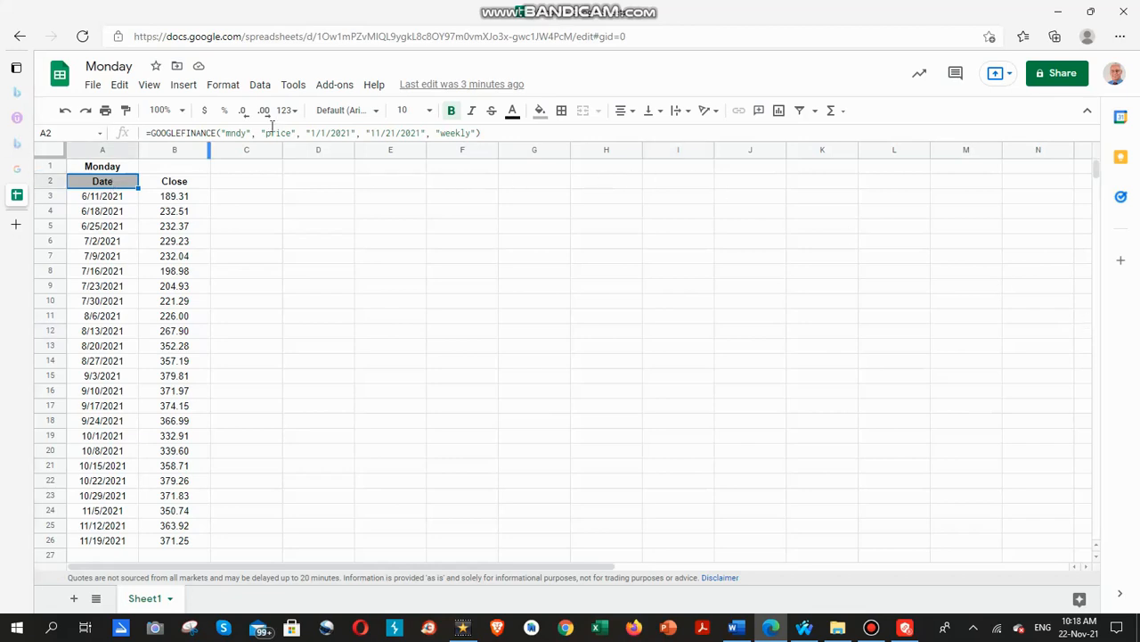
click(277, 132)
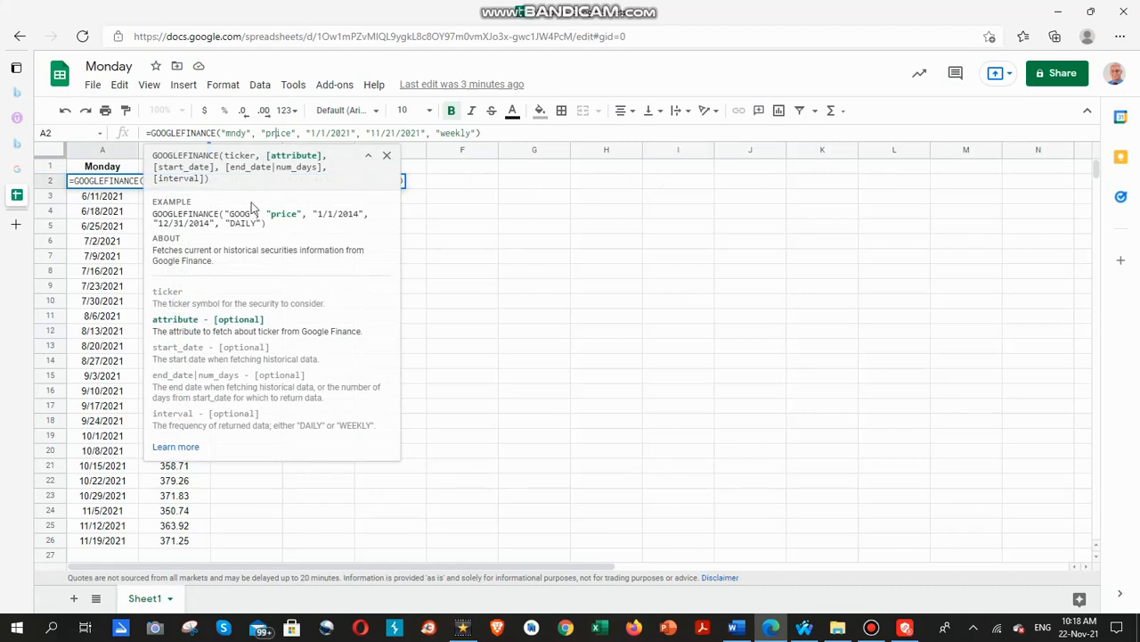
click(176, 447)
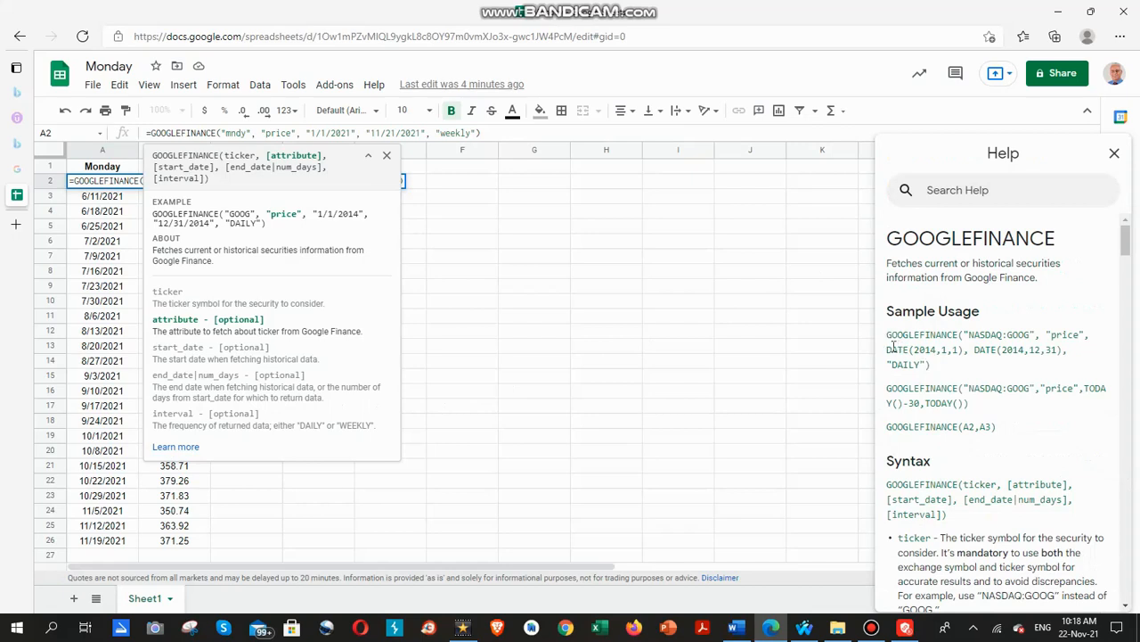
Examine the sample usage formulas in the GOOGLEFINANCE help, including the ticker, price attribute, date range, interval and TODAY()-based variants.
drag(969, 334, 1034, 334)
click(1055, 335)
drag(1054, 334, 1082, 334)
click(1018, 338)
drag(934, 349, 1063, 355)
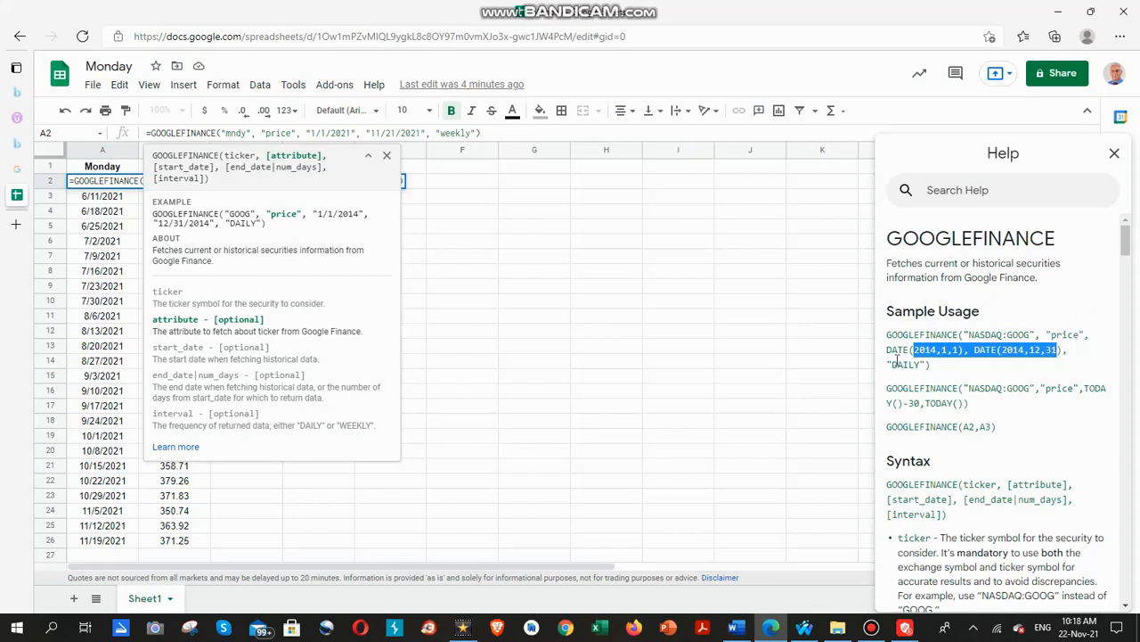
click(896, 362)
drag(893, 363, 934, 363)
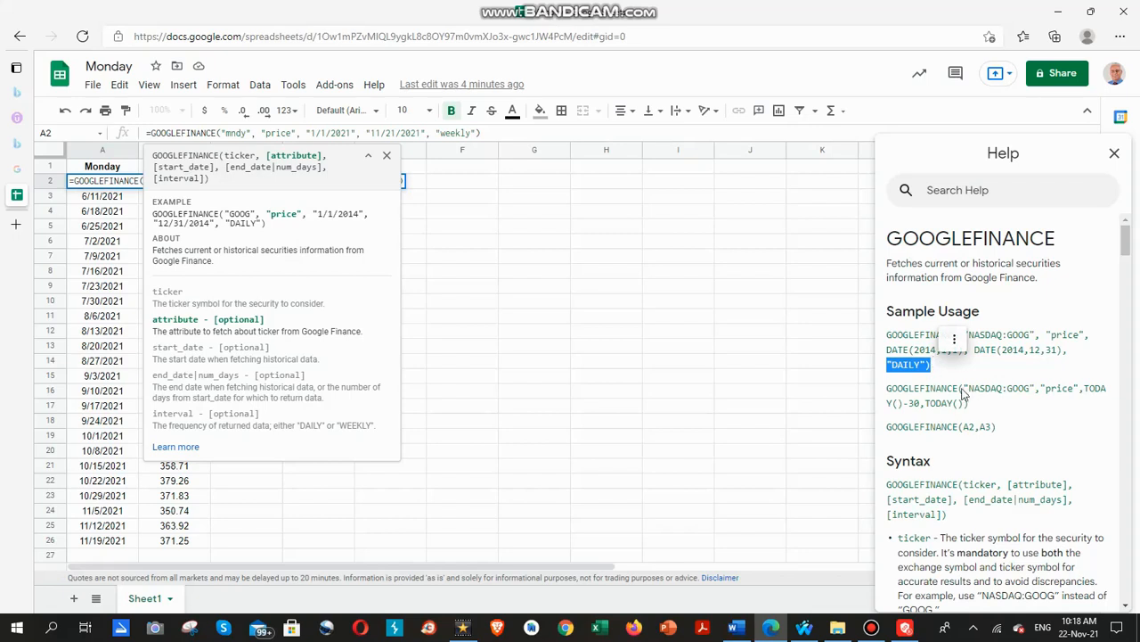
double_click(910, 392)
click(996, 388)
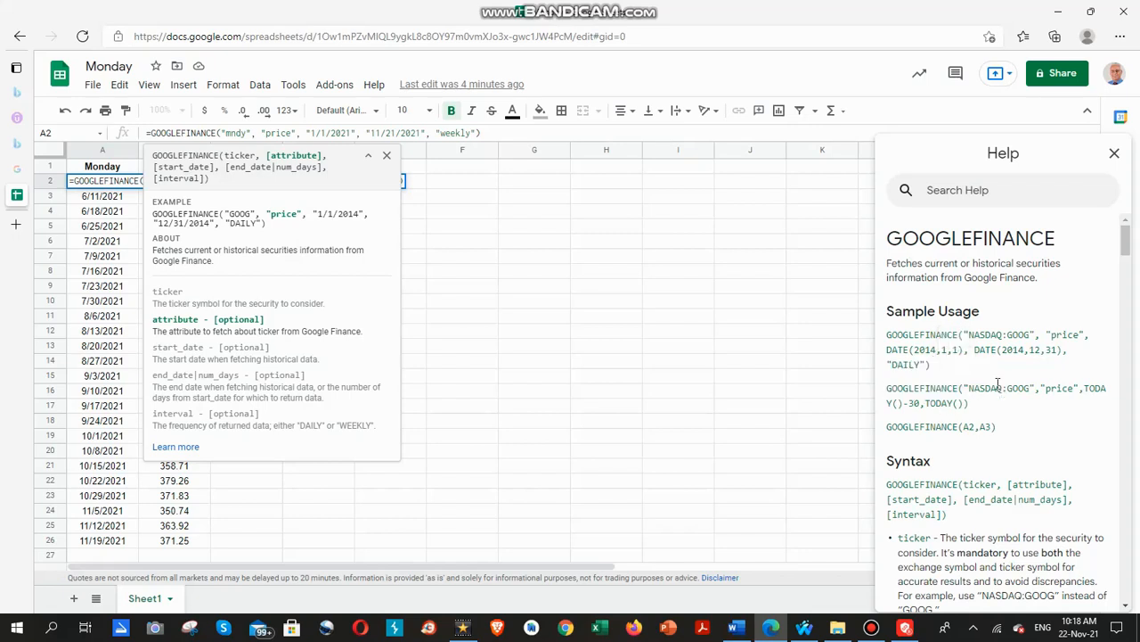
drag(1047, 389, 973, 406)
click(1089, 389)
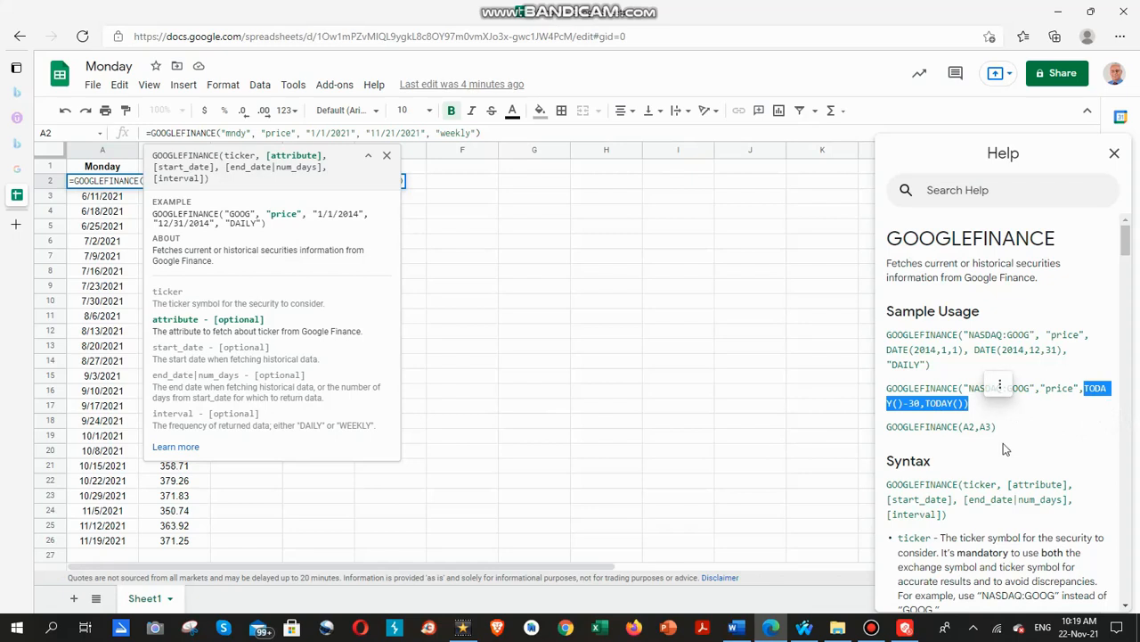
Review the attribute options for real-time data in the GOOGLEFINANCE help and leave the formula editing in A2.
scroll(1004, 443, down, 5)
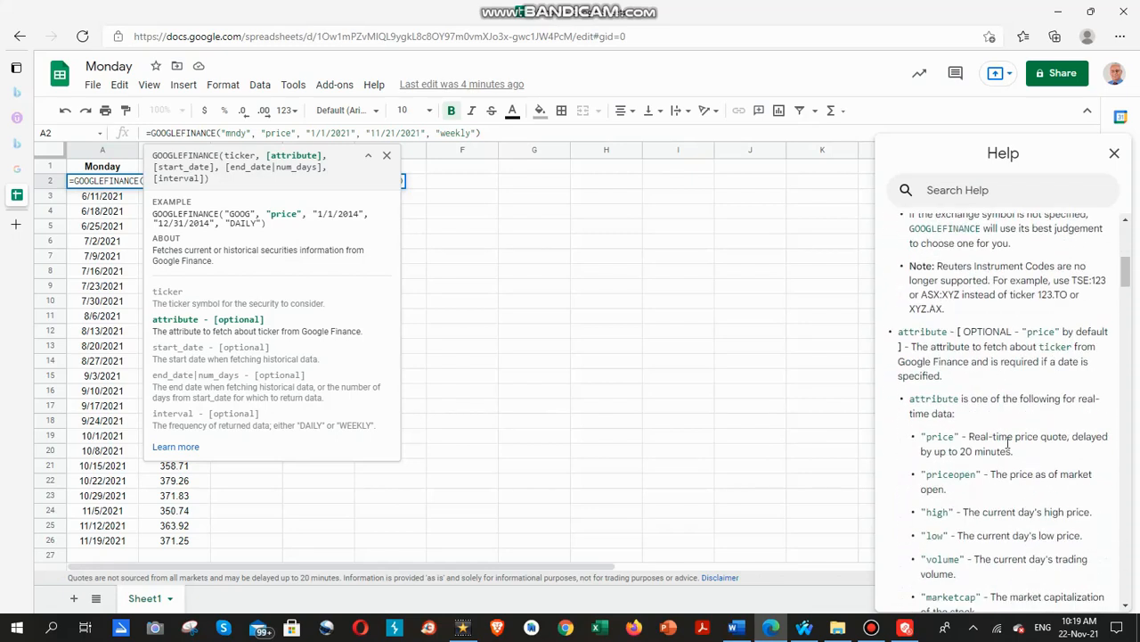
double_click(913, 398)
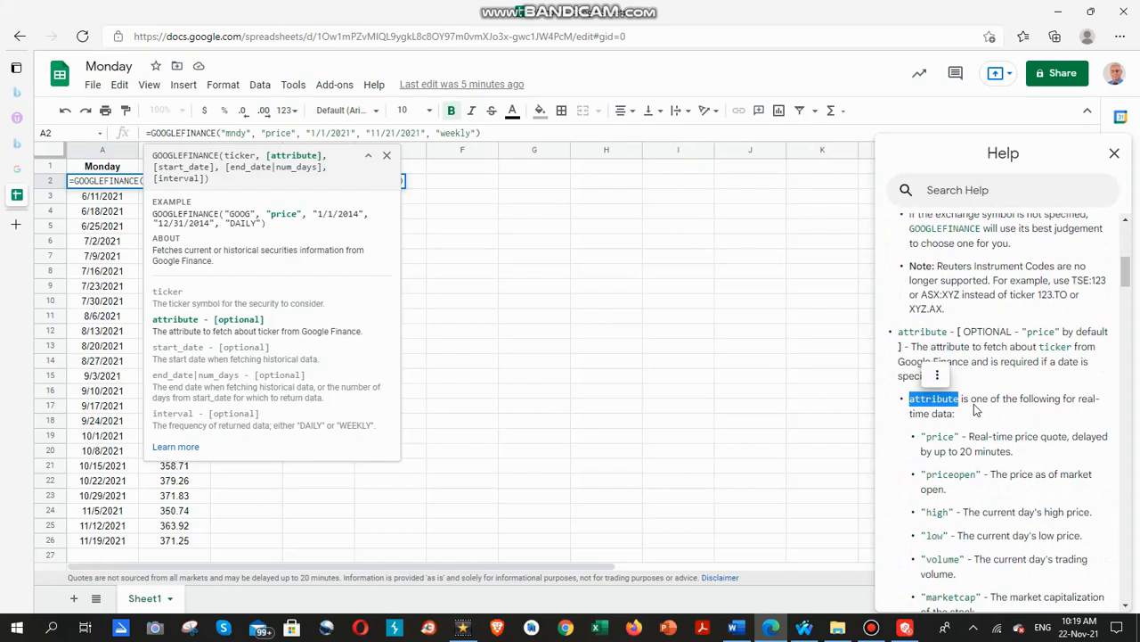
click(932, 372)
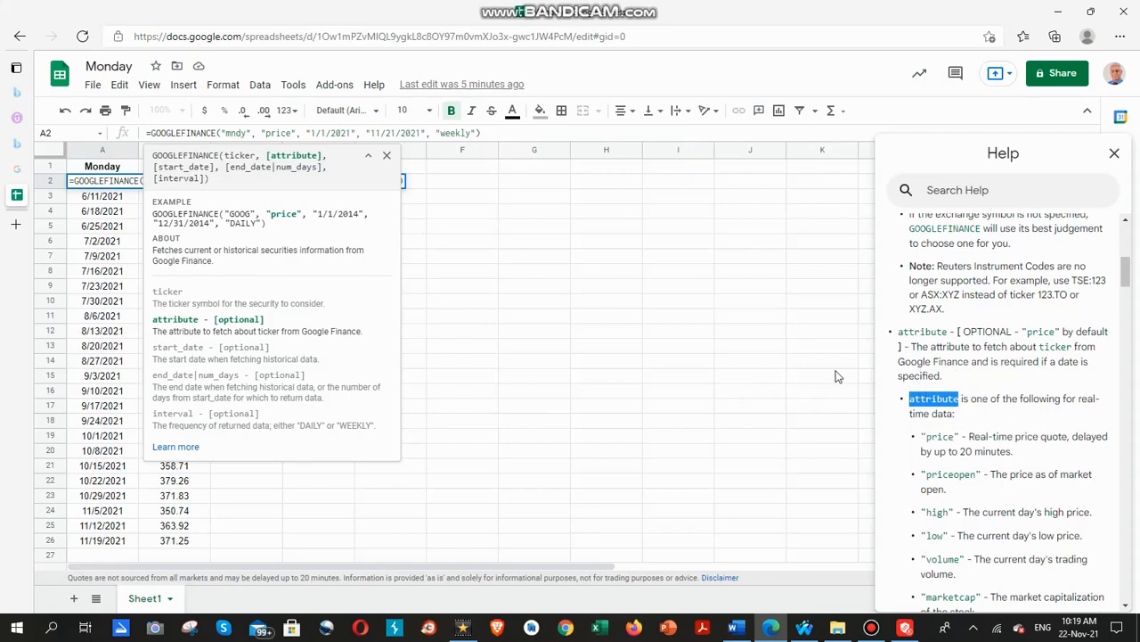
click(767, 365)
Remove the start date, end date and interval arguments from the A2 formula, leaving =GOOGLEFINANCE("mndy", "price").
click(89, 183)
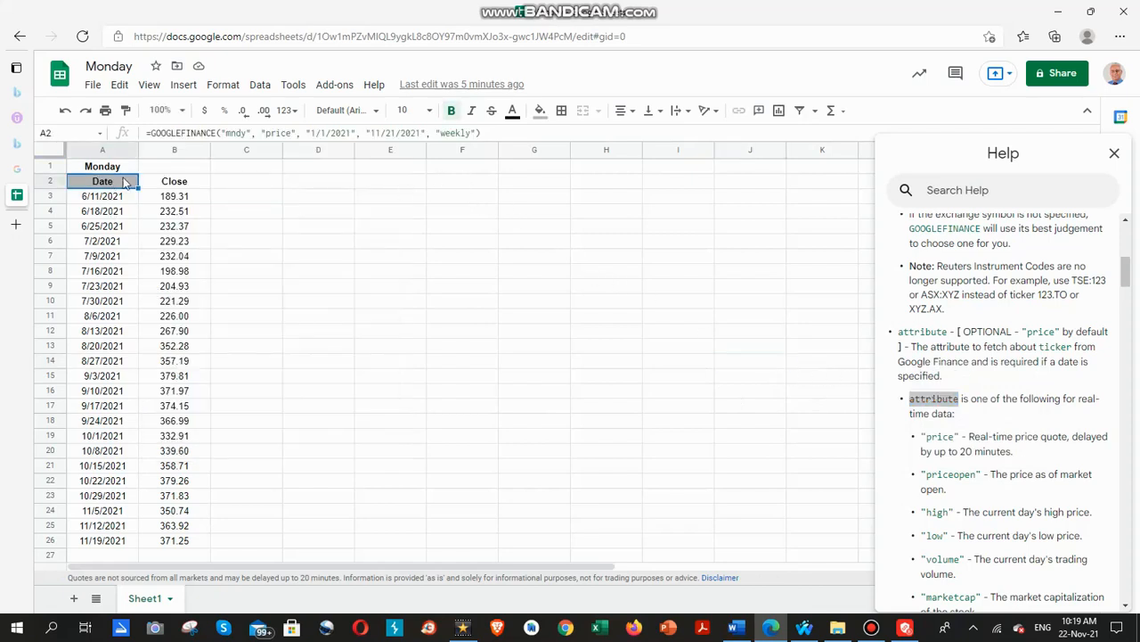
drag(303, 134, 479, 133)
key(BackSpace)
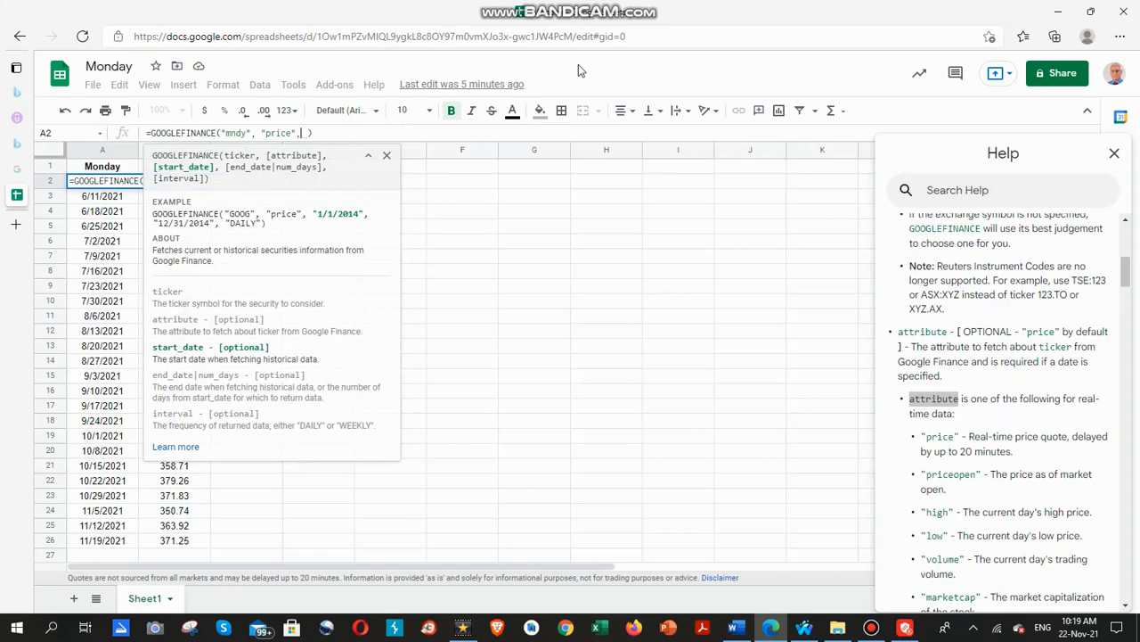
key(BackSpace)
key(BackSpace)
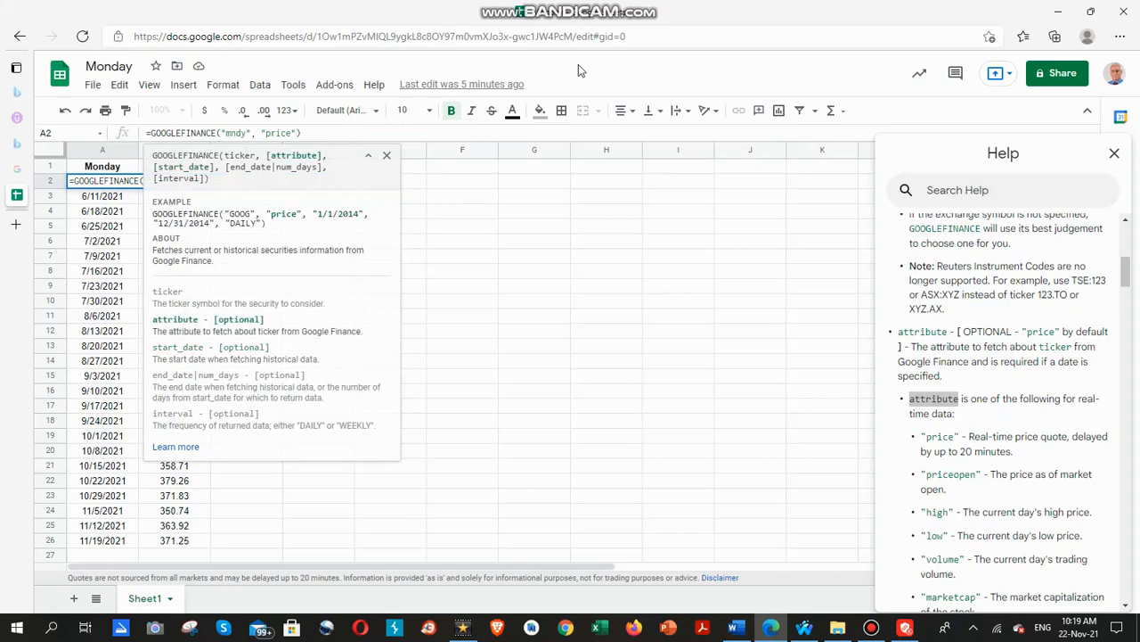
click(321, 131)
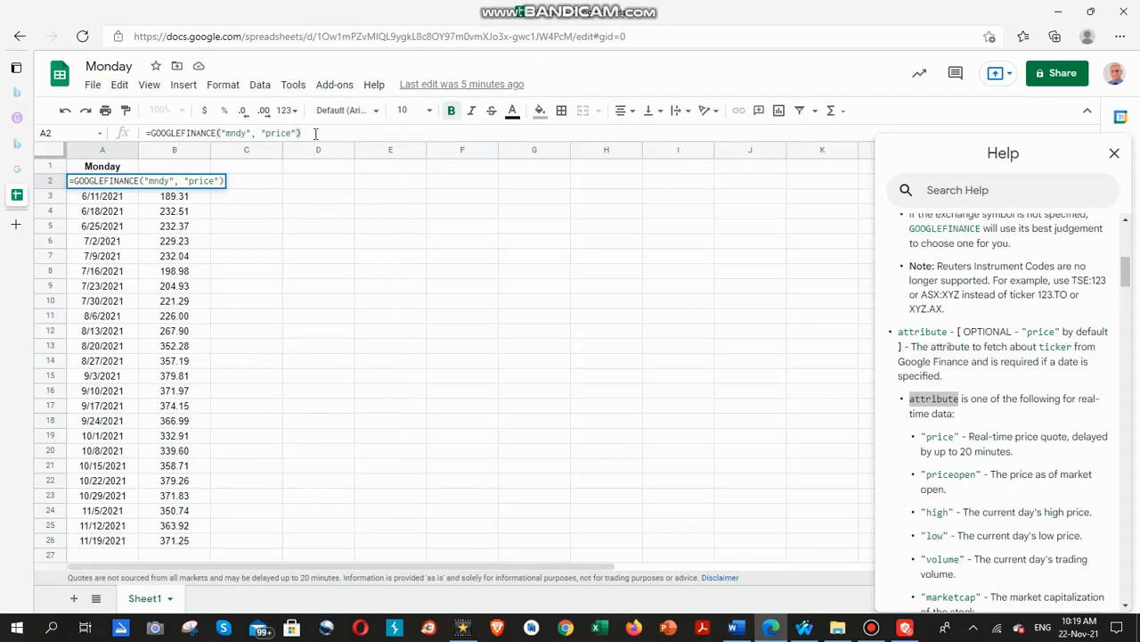
key(Return)
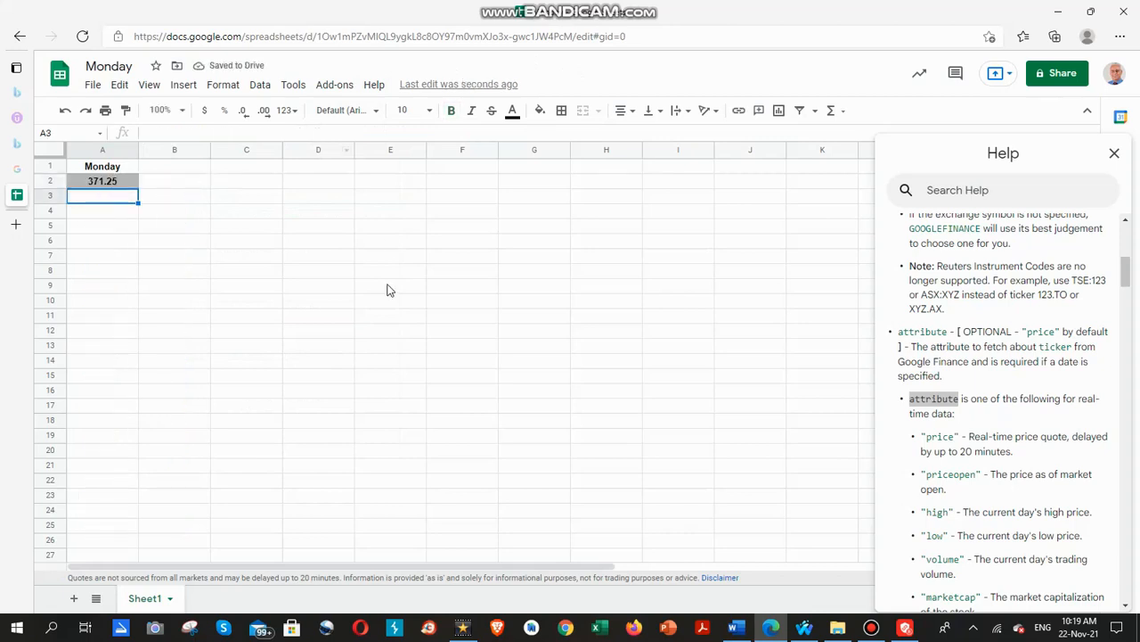
Look up the "priceopen" attribute in the help and change the A2 formula to =GOOGLEFINANCE("mndy", "priceopen").
drag(921, 436, 924, 437)
click(923, 436)
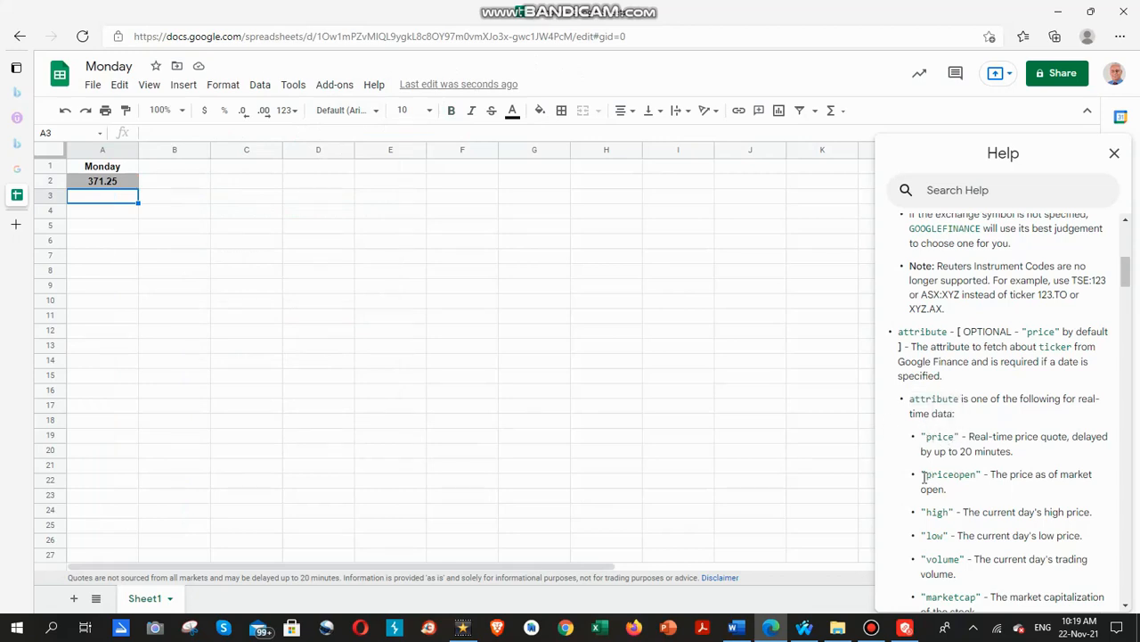
drag(921, 477, 982, 472)
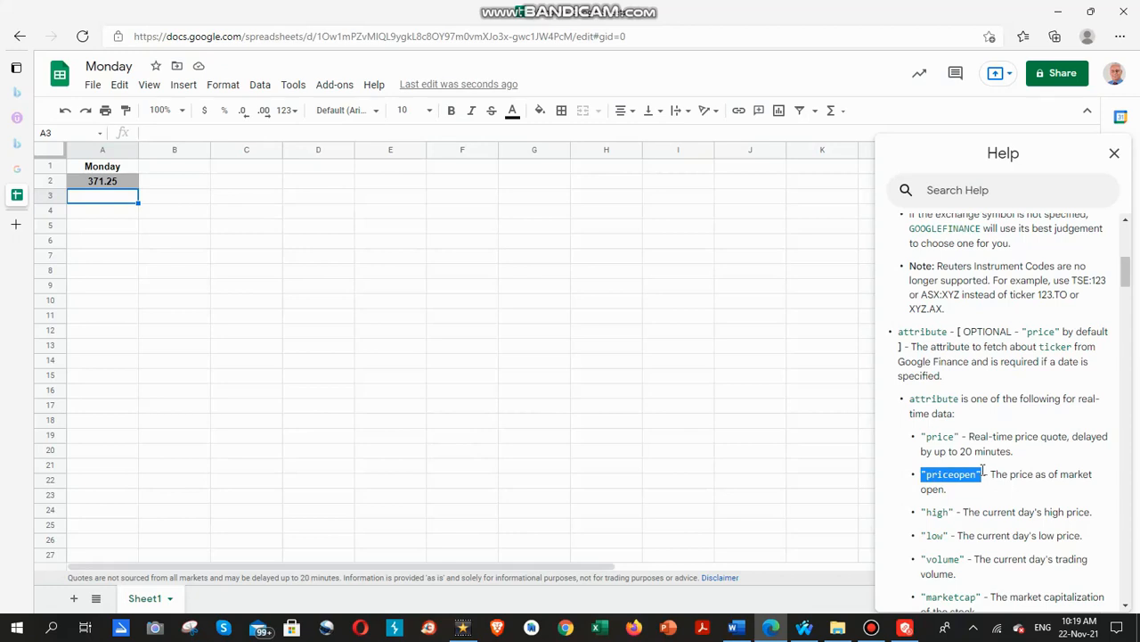
double_click(108, 186)
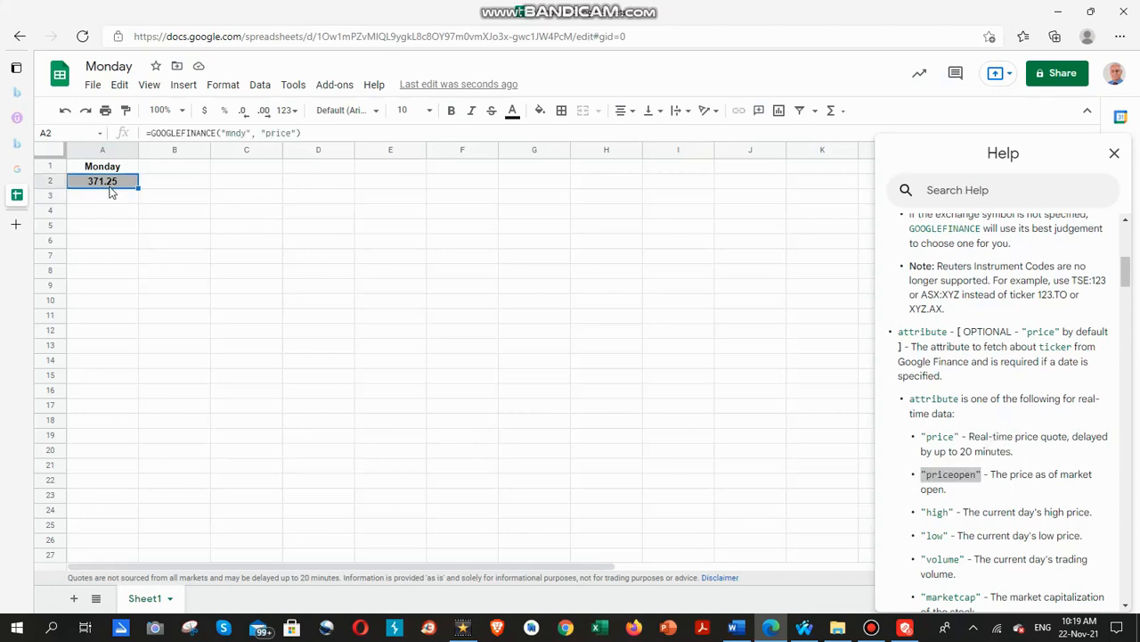
click(293, 132)
text(open)
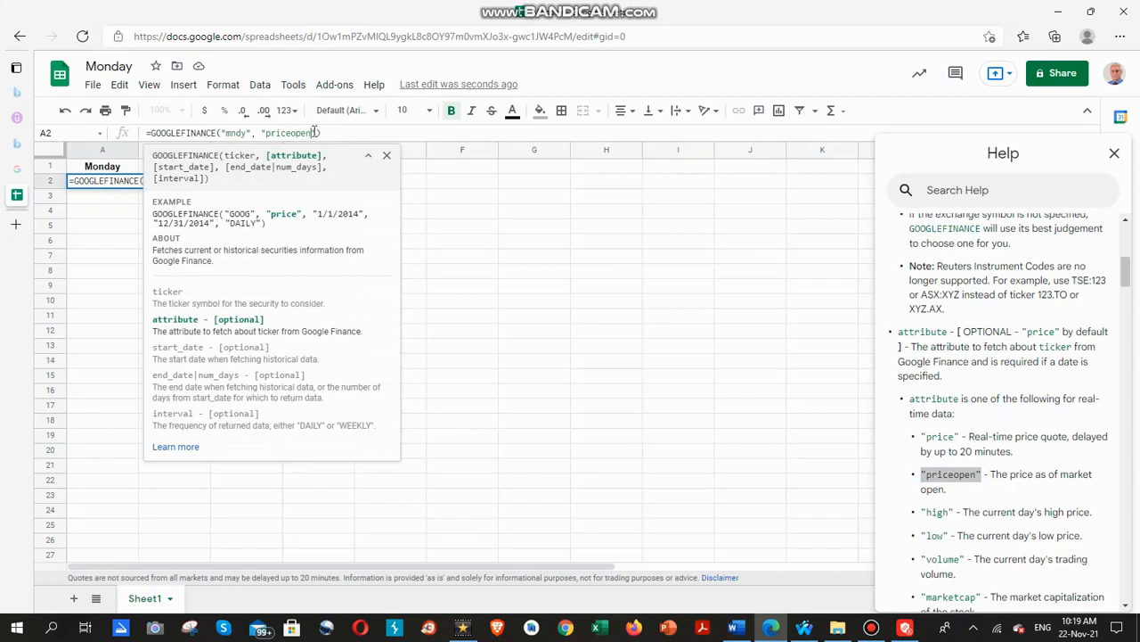
click(332, 131)
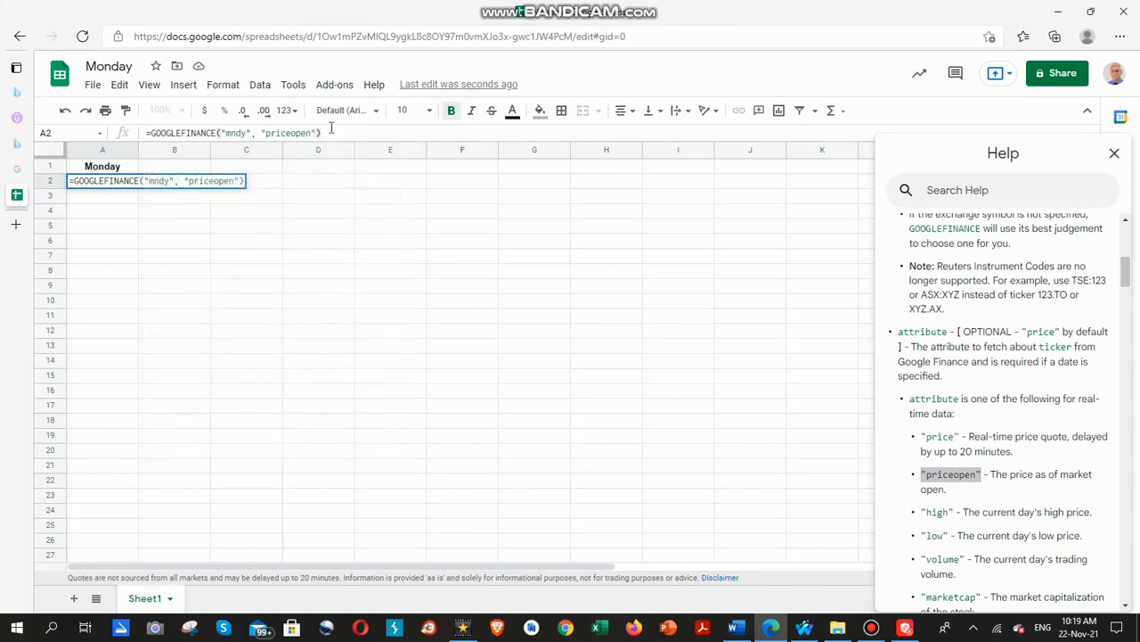
key(Return)
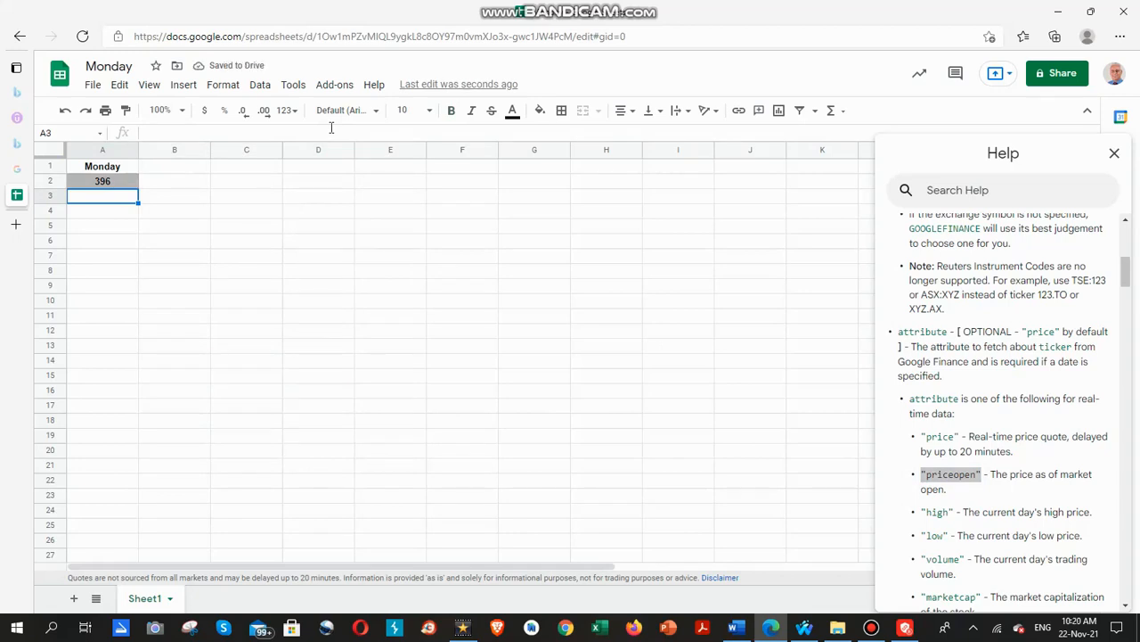
Look up the "high" attribute in the help and change the A2 formula to =GOOGLEFINANCE("mndy", "high").
scroll(483, 258, down, 2)
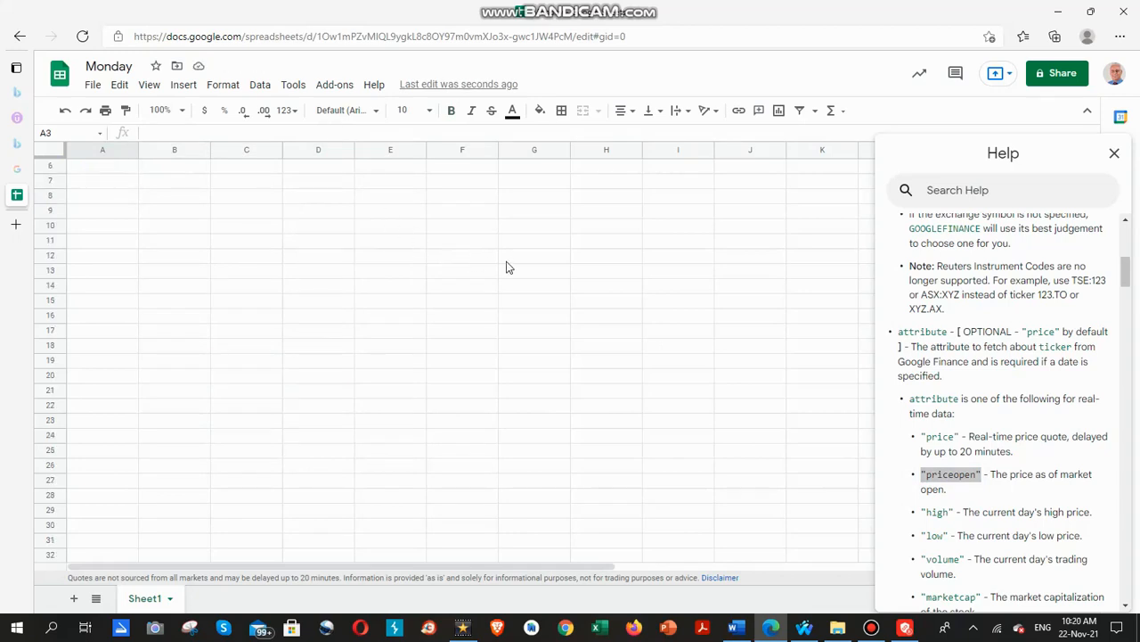
scroll(995, 485, down, 1)
click(929, 397)
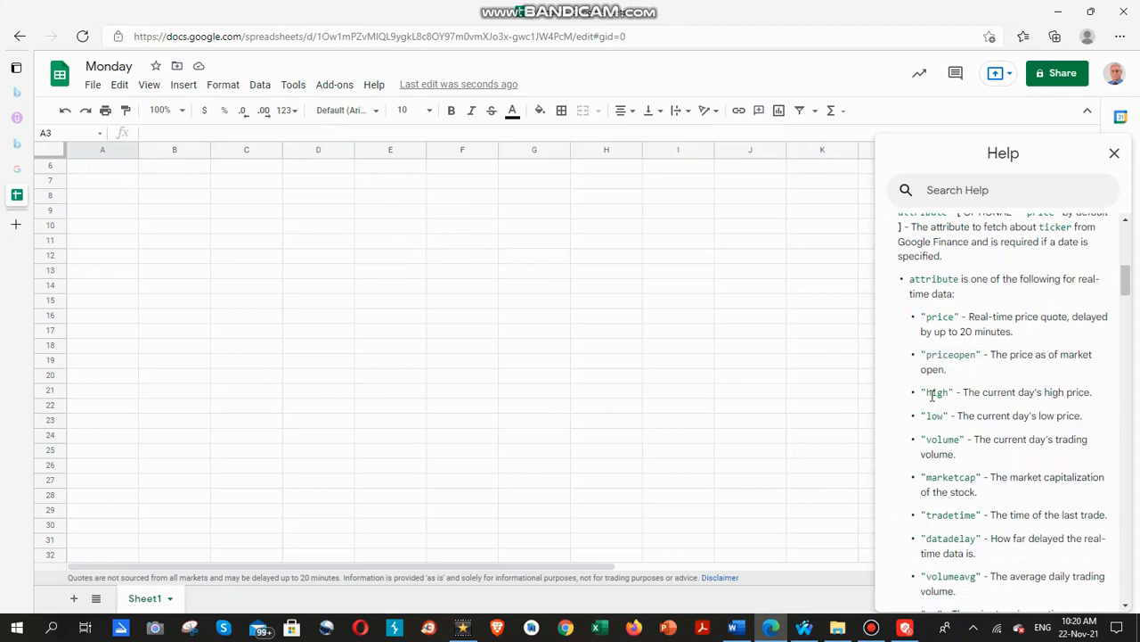
drag(924, 392, 952, 392)
scroll(116, 204, up, 2)
click(109, 183)
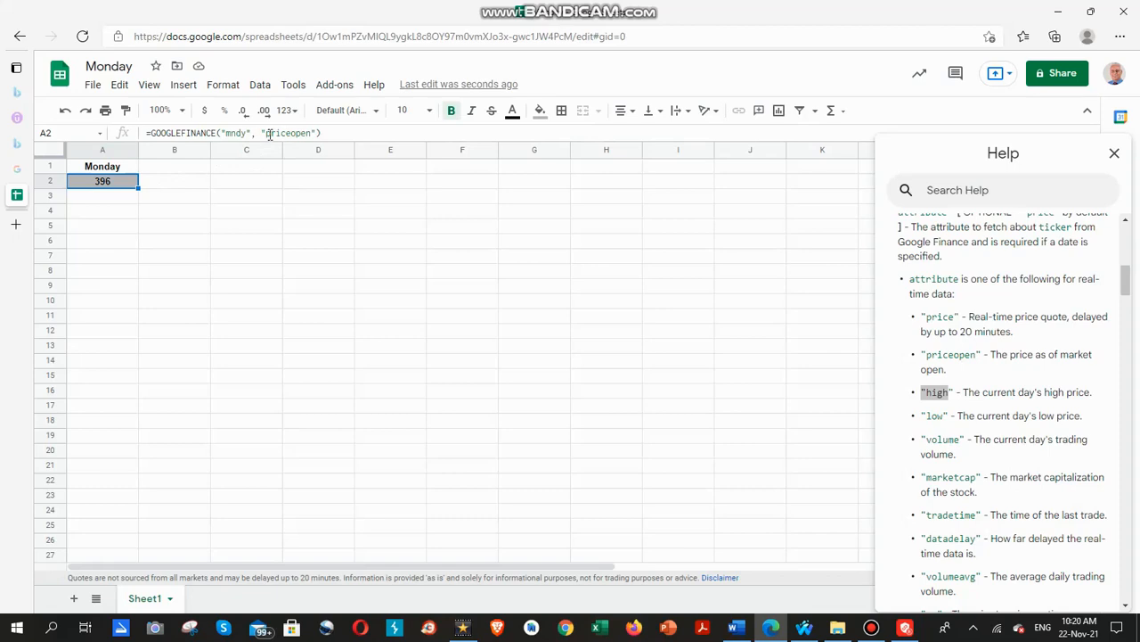
drag(311, 133, 266, 133)
text(high)
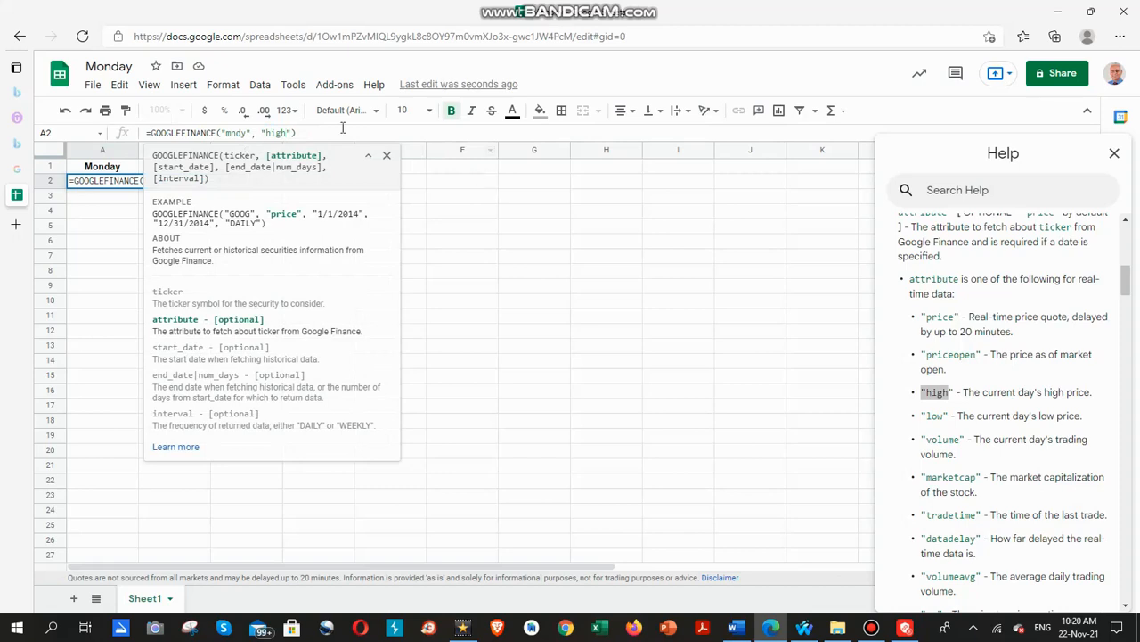
click(305, 132)
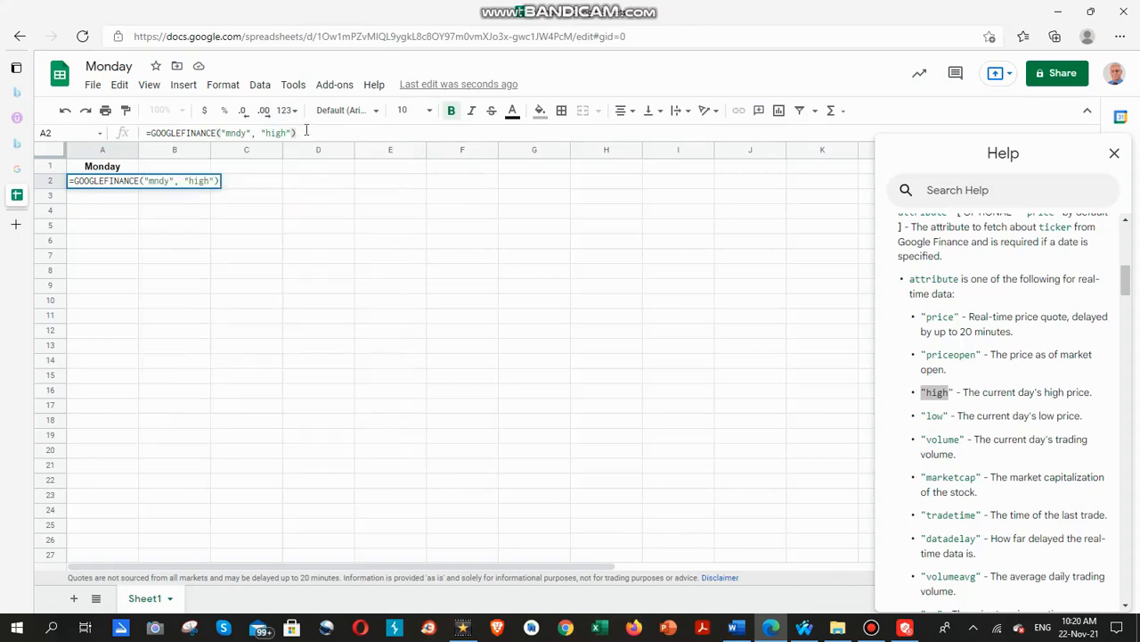
key(Return)
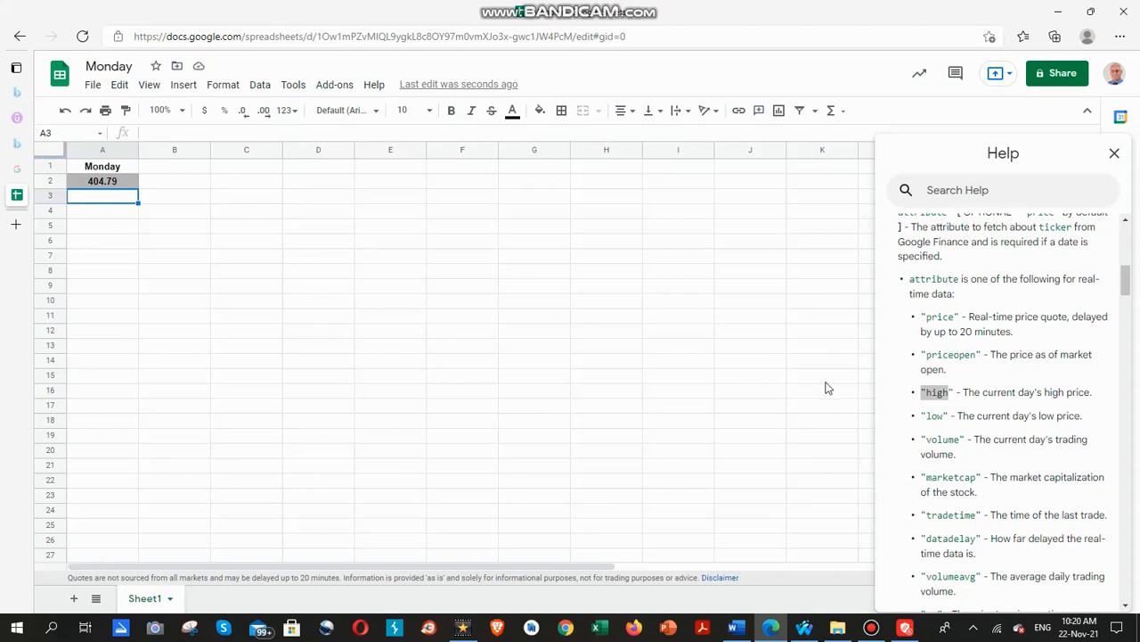
Look up the "low" attribute in the help and change the A2 formula to =GOOGLEFINANCE("mndy", "low").
double_click(935, 416)
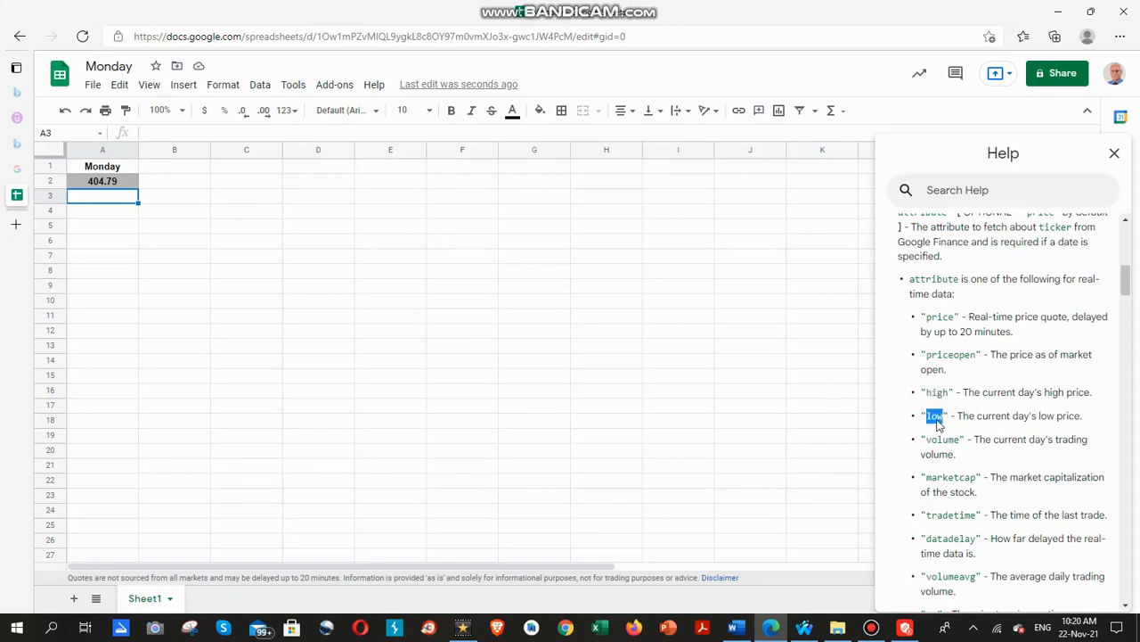
click(111, 182)
double_click(271, 133)
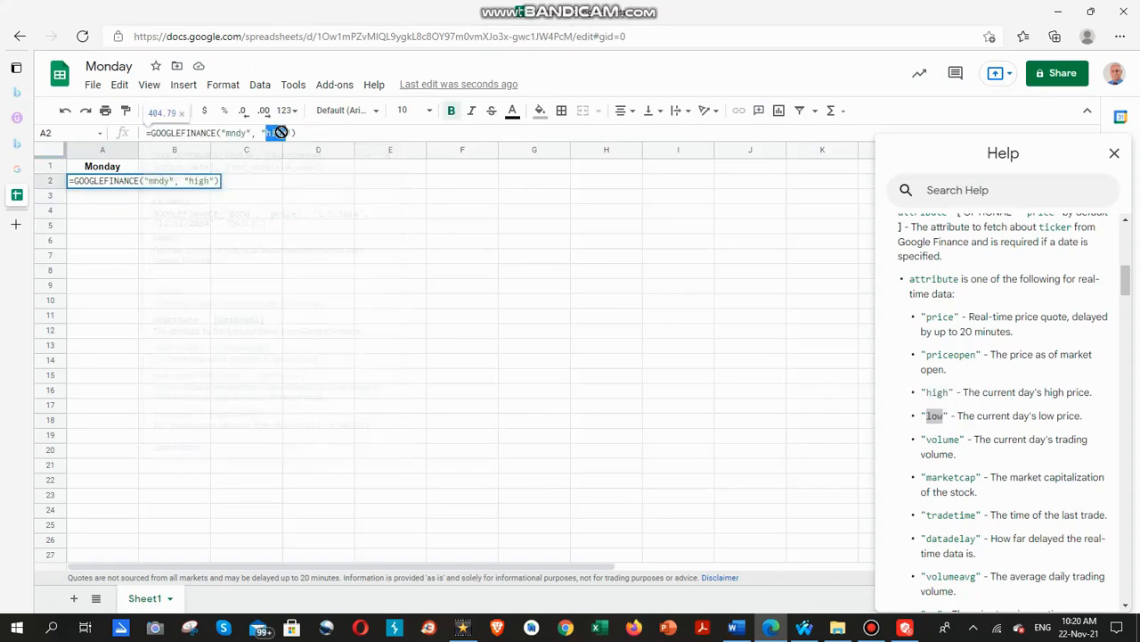
text(l)
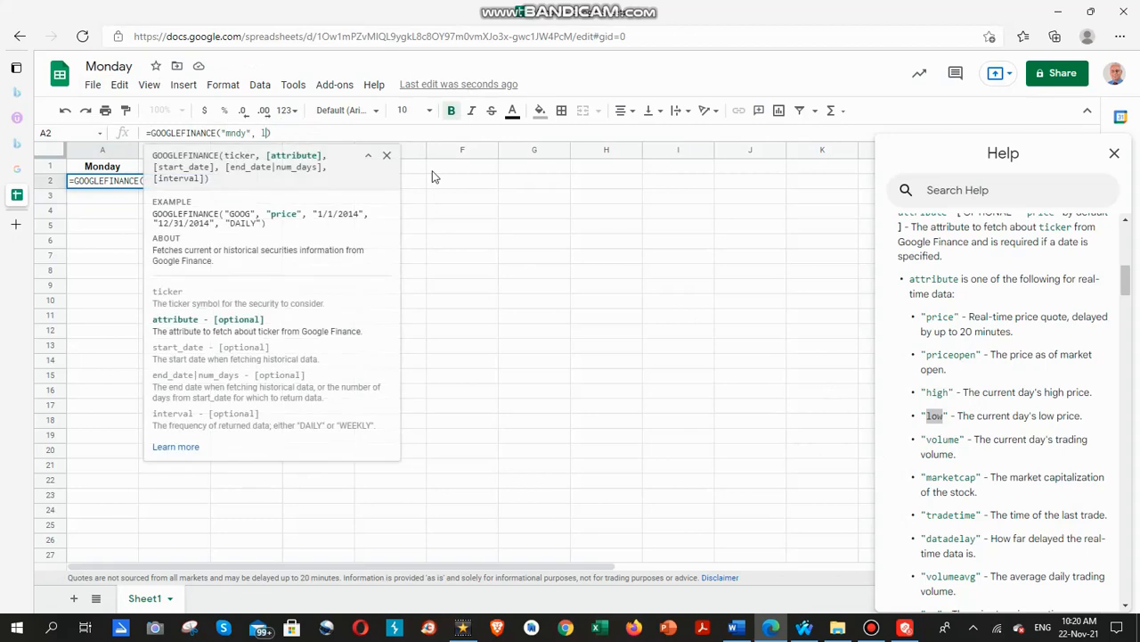
text(ow)
key(Tab)
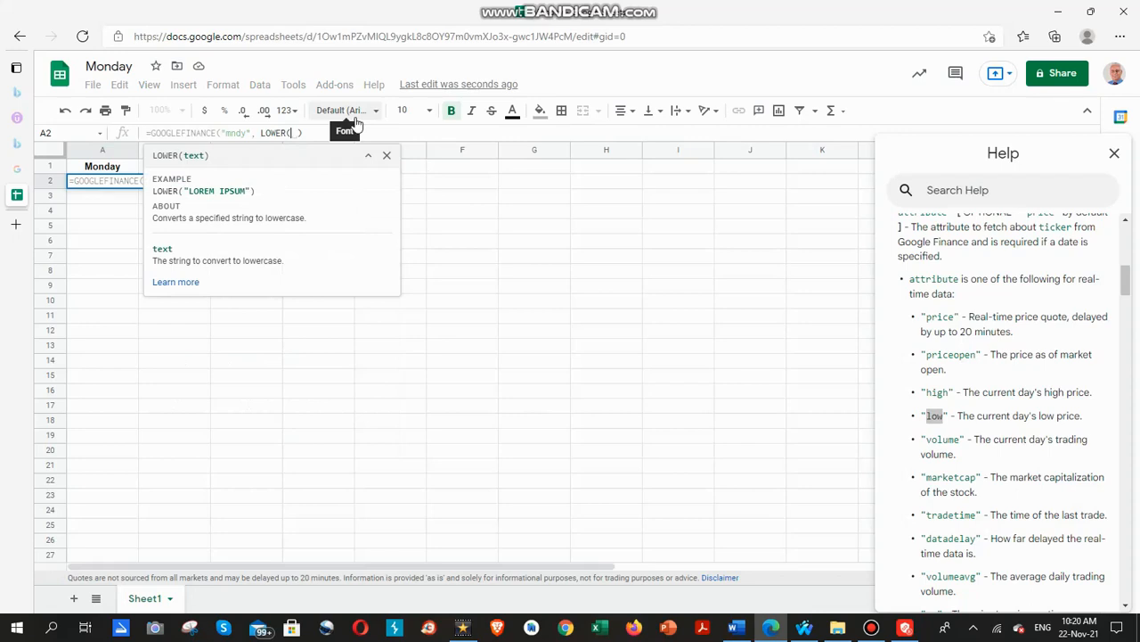
text(")
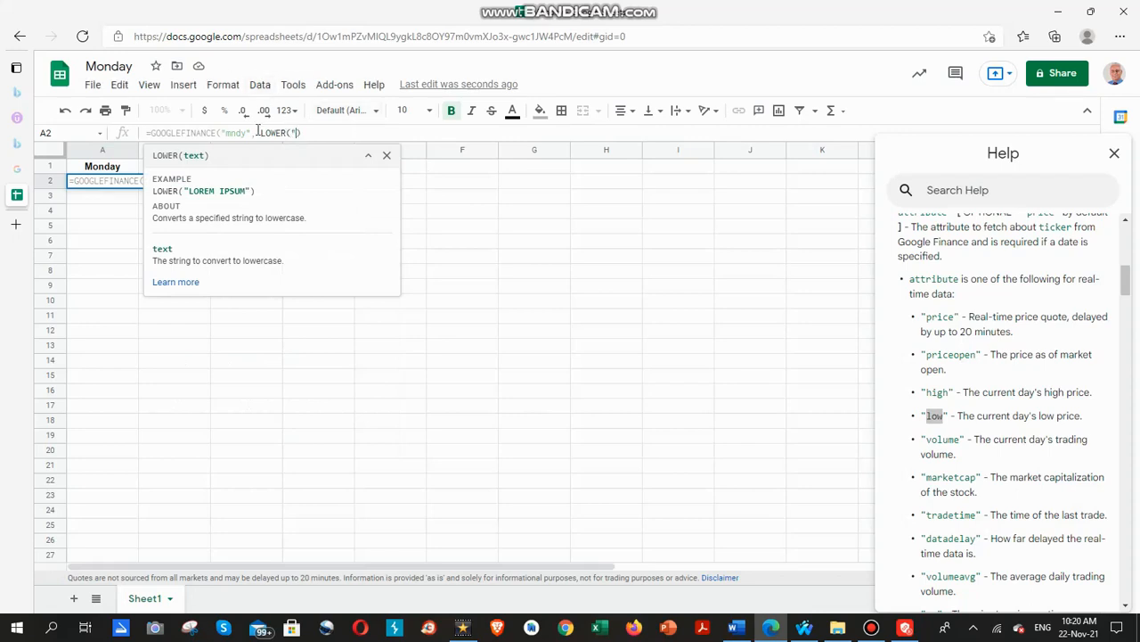
drag(261, 132, 304, 132)
key(BackSpace)
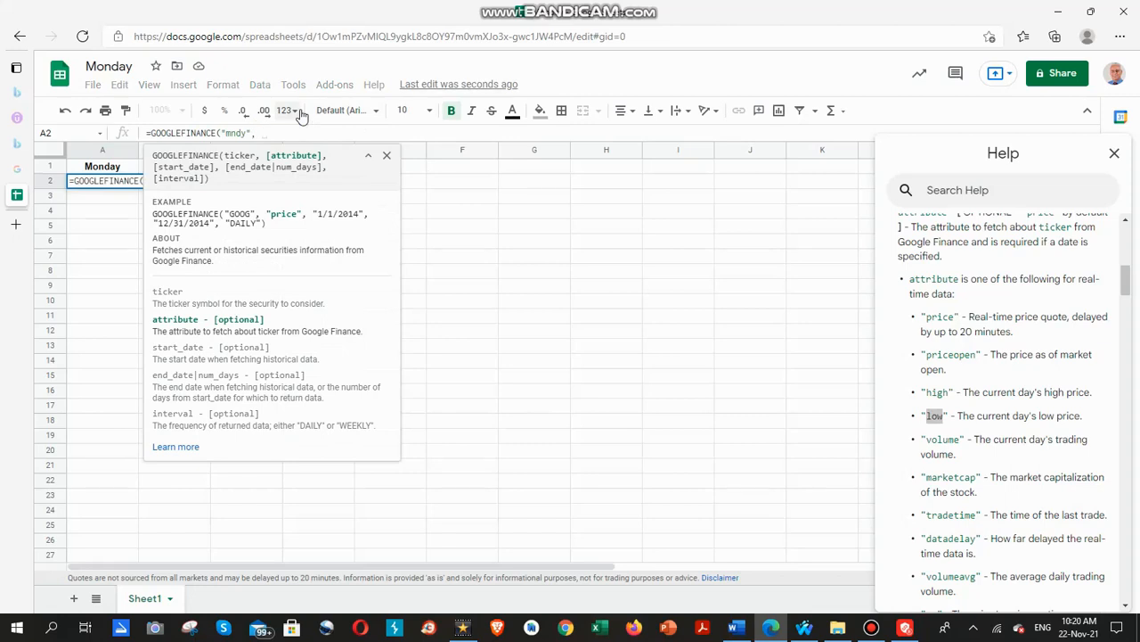
text("low)
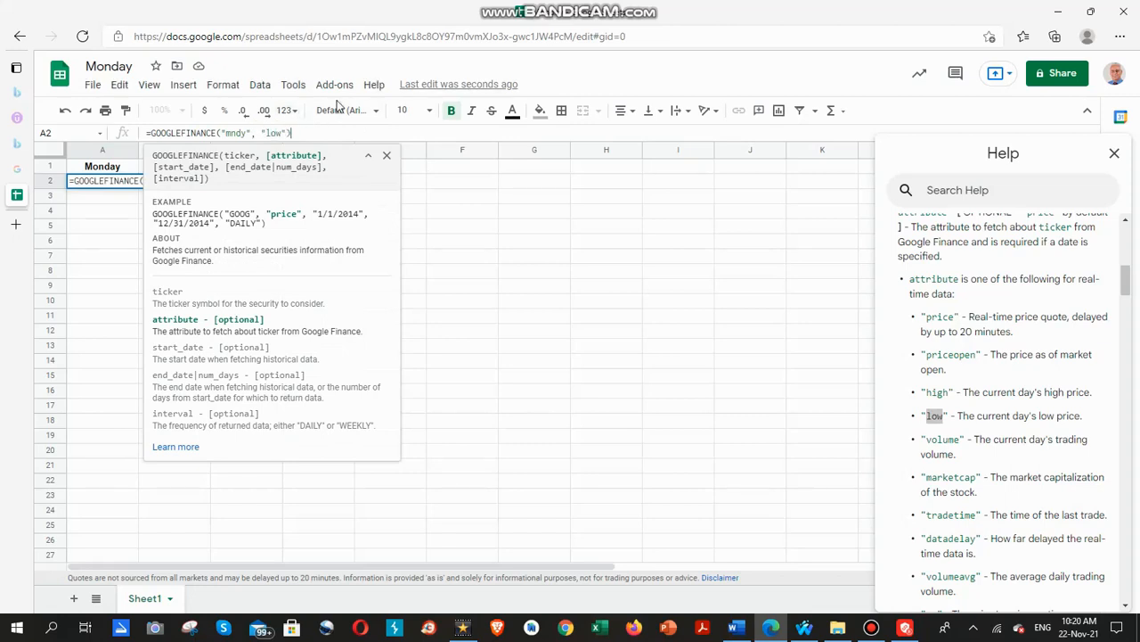
key(Return)
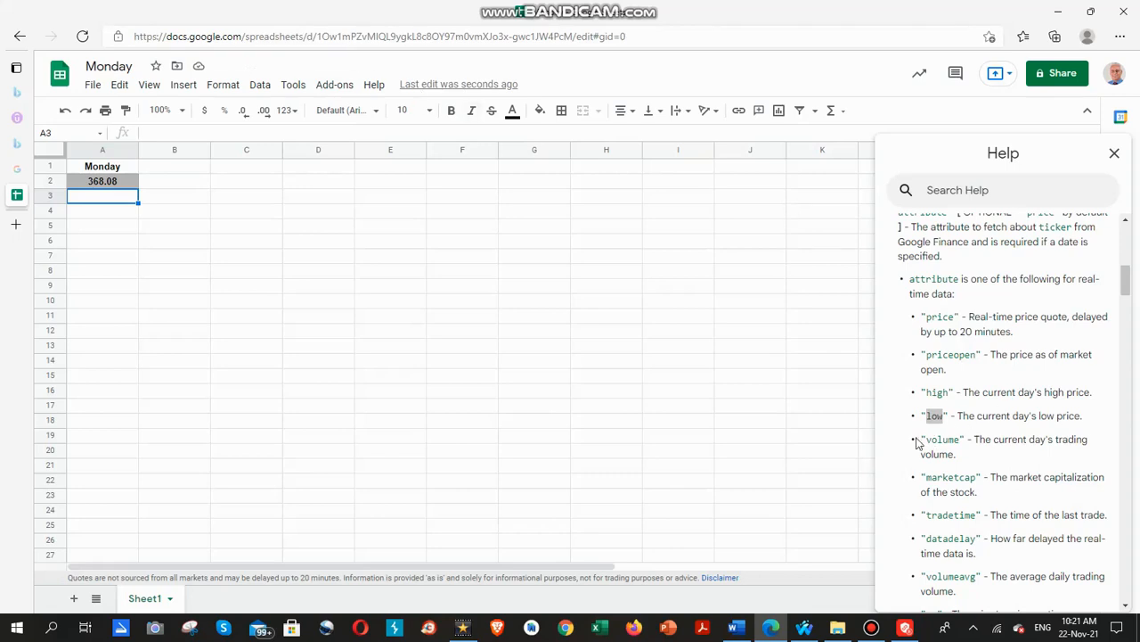
Look up the "volume" attribute in the help and change the A2 formula to =GOOGLEFINANCE("mndy", "volume").
drag(922, 439, 956, 432)
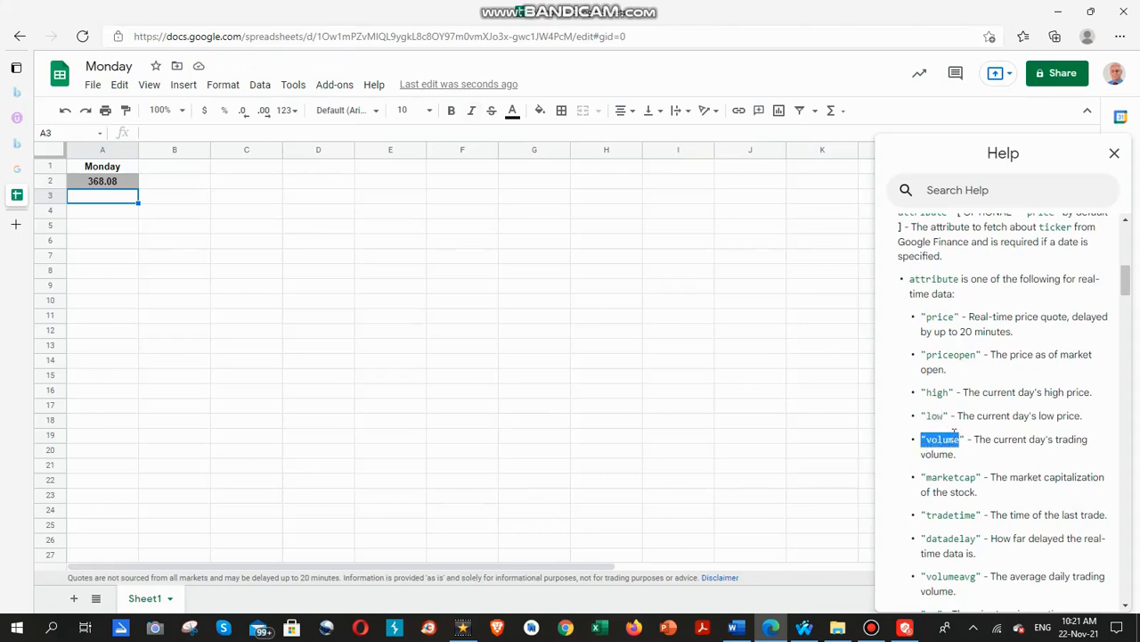
click(134, 178)
key(ctrl+b)
double_click(268, 133)
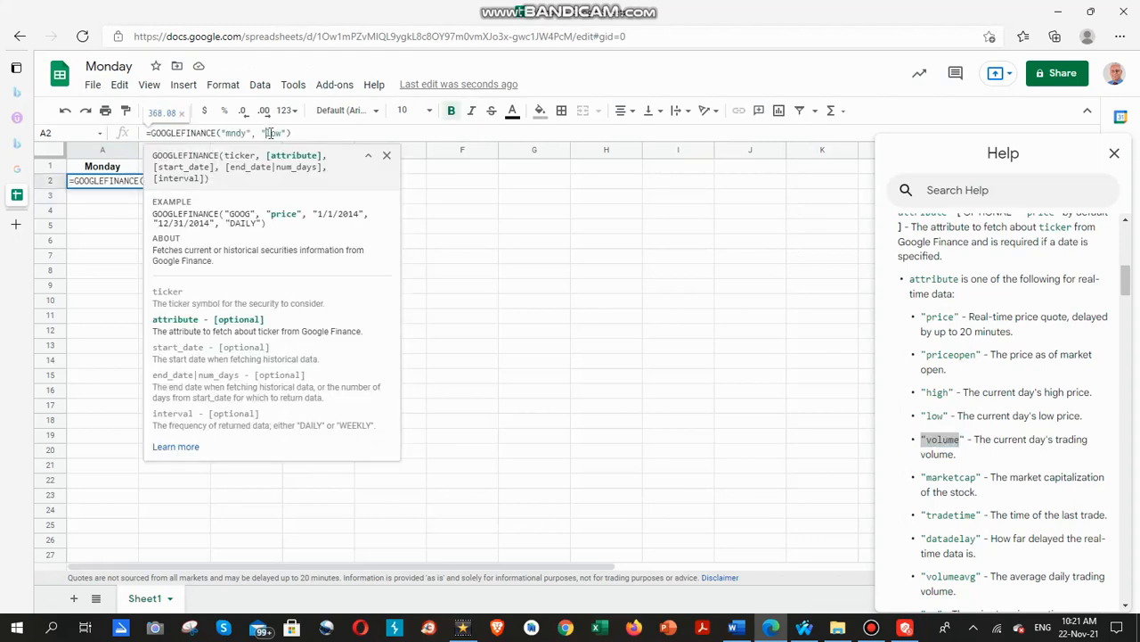
text(volume)
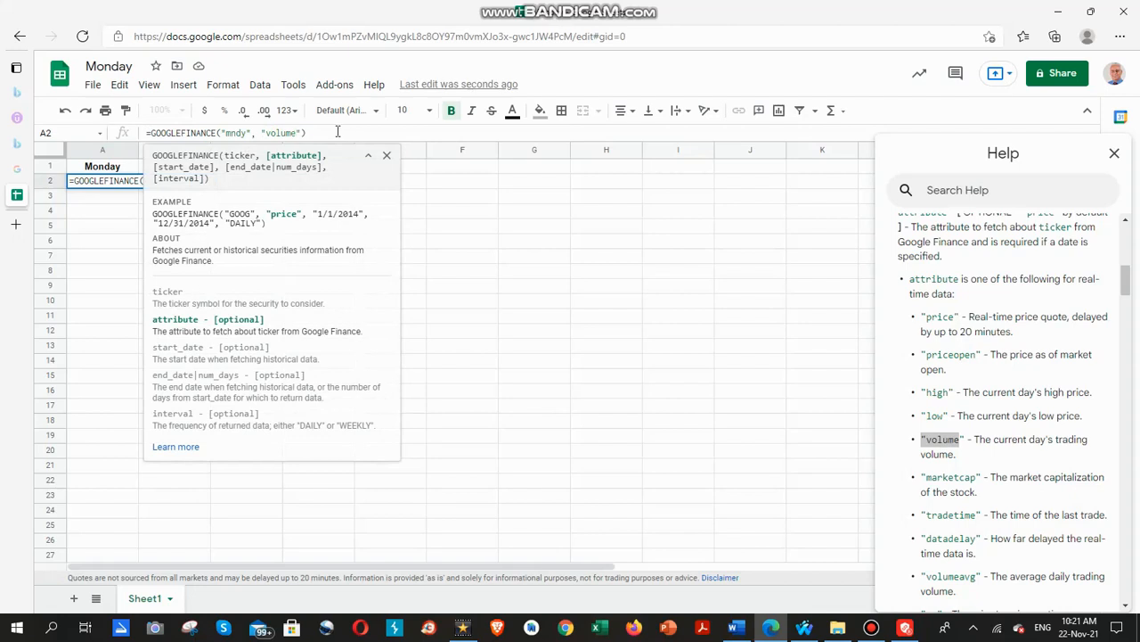
key(Return)
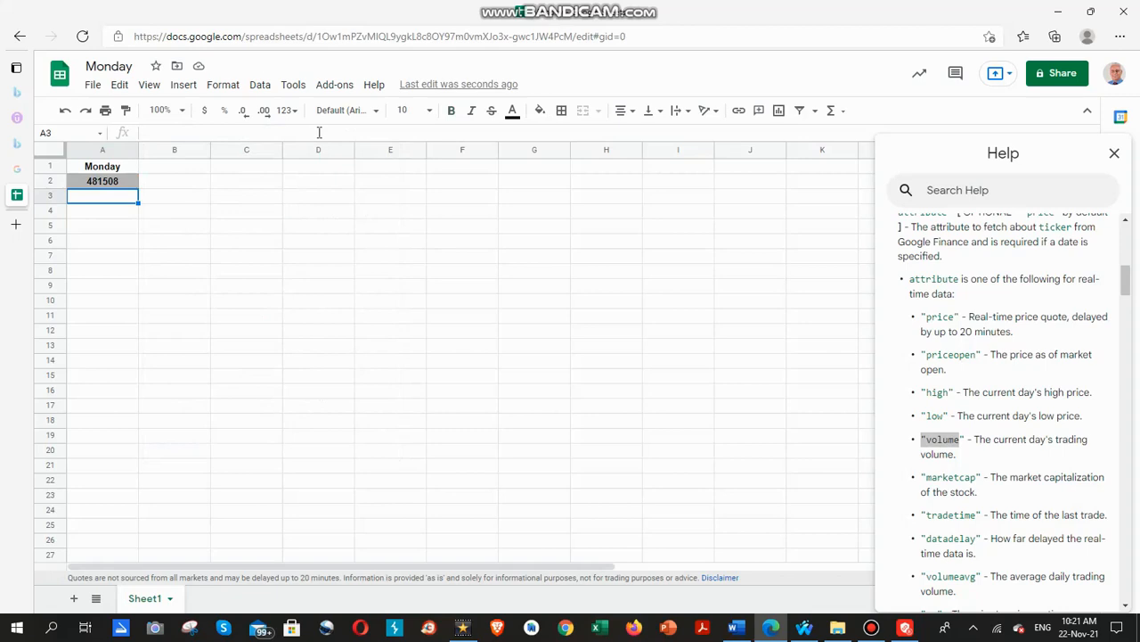
Look up the "volumeavg" attribute in the help and change the A2 formula to =GOOGLEFINANCE("mndy", "volumeavg").
click(945, 578)
drag(929, 579, 978, 578)
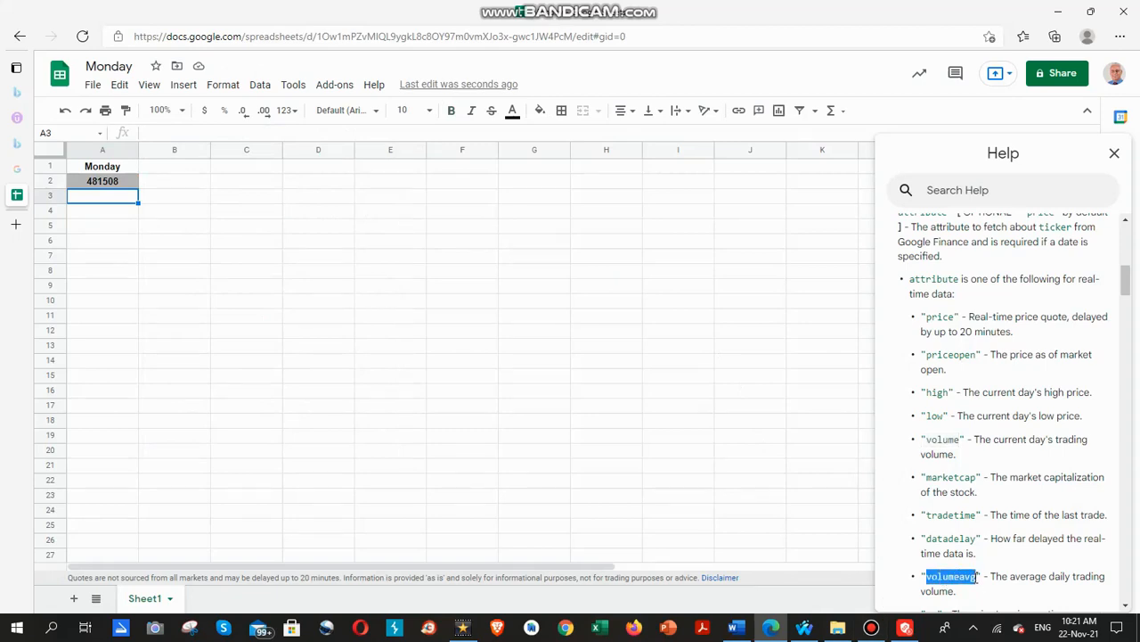
click(108, 186)
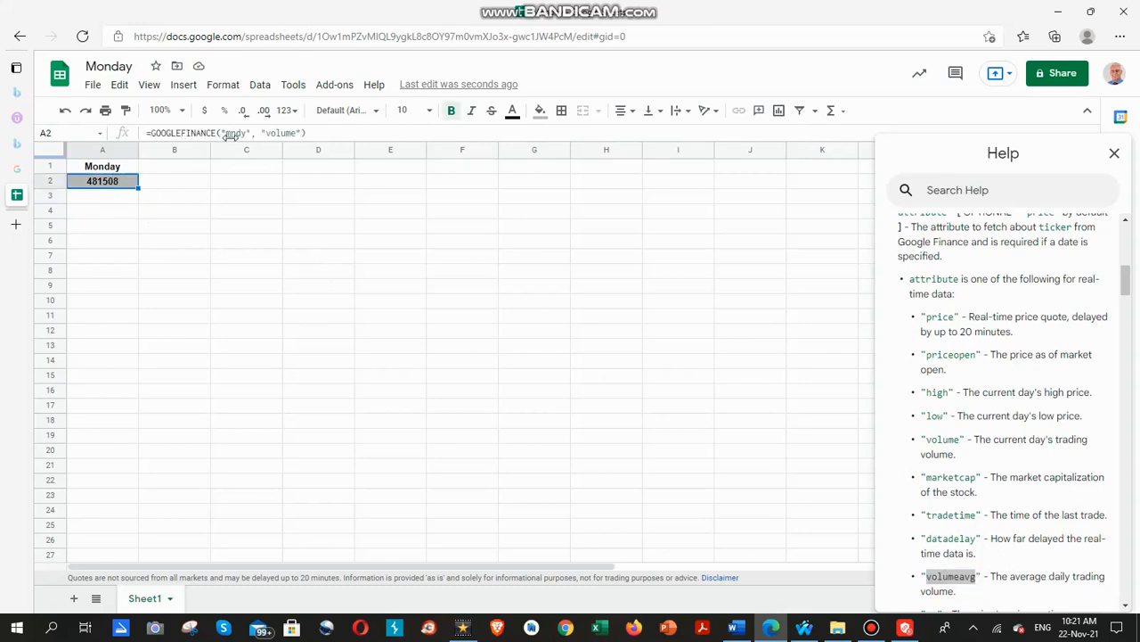
double_click(296, 133)
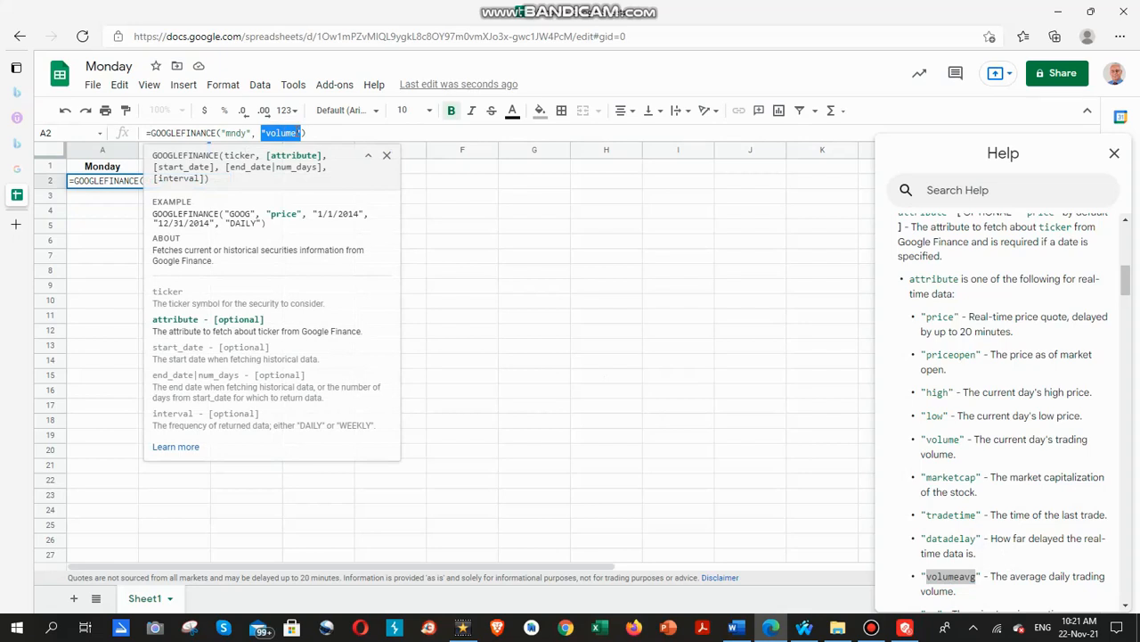
click(302, 133)
text(a)
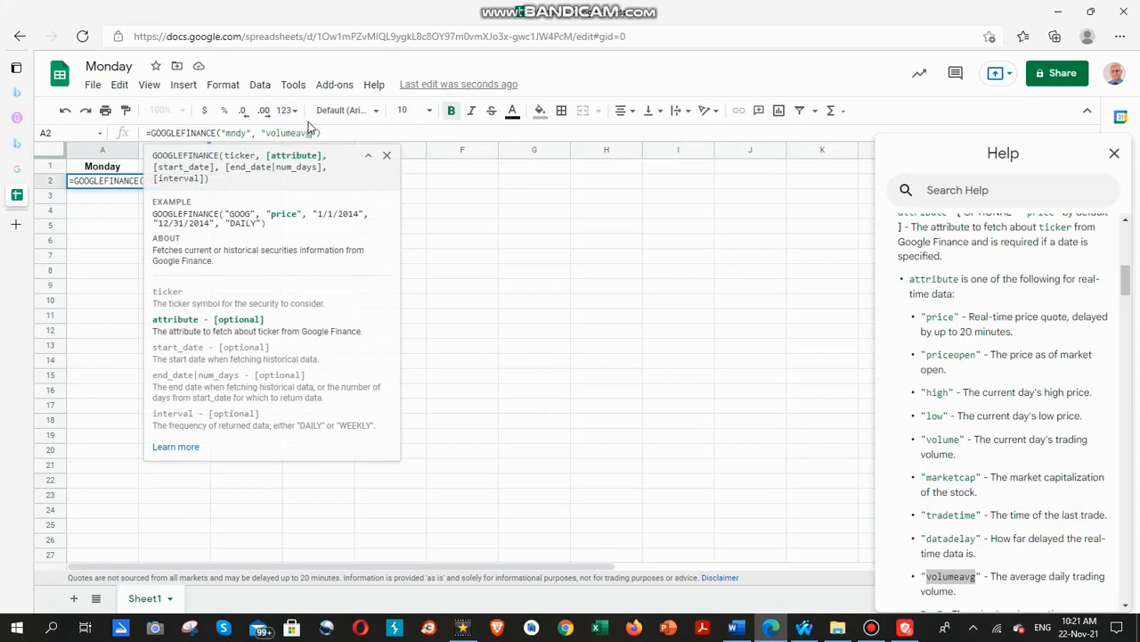
text(vg)
key(Return)
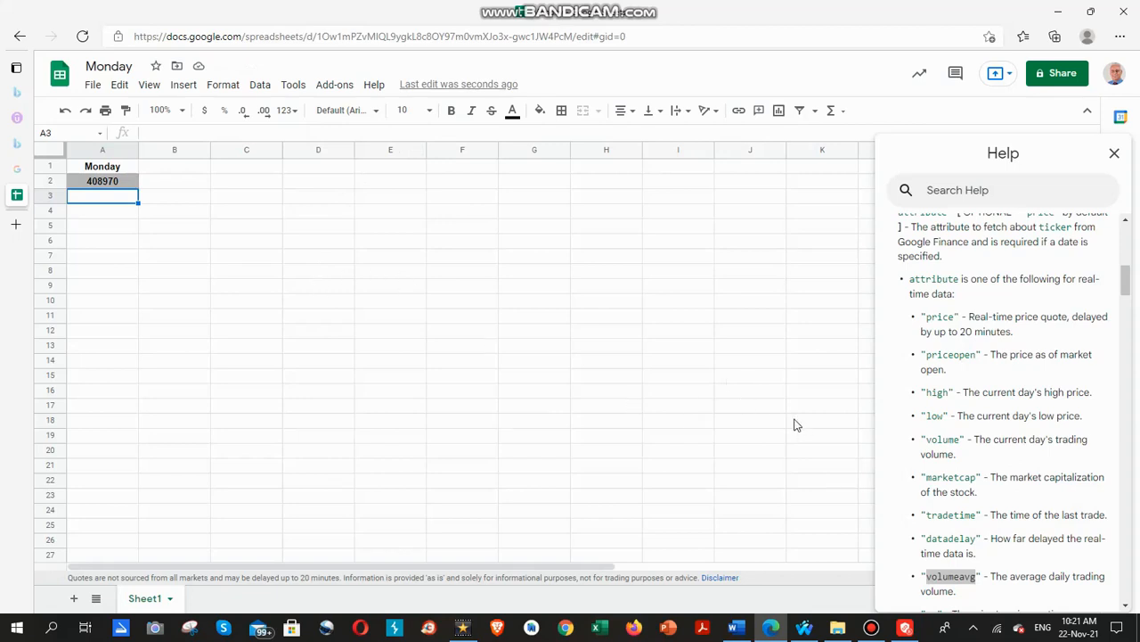
Review the further real-time attributes in the GOOGLEFINANCE help and copy the "changepct" attribute with its quotation marks.
scroll(953, 450, down, 2)
scroll(953, 450, down, 3)
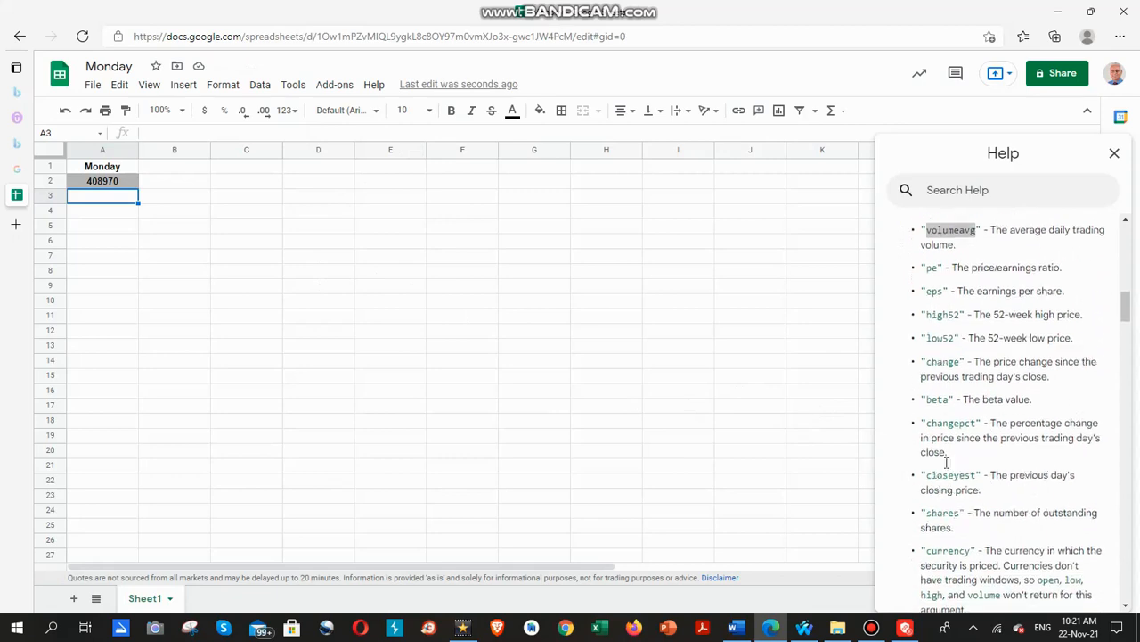
click(937, 257)
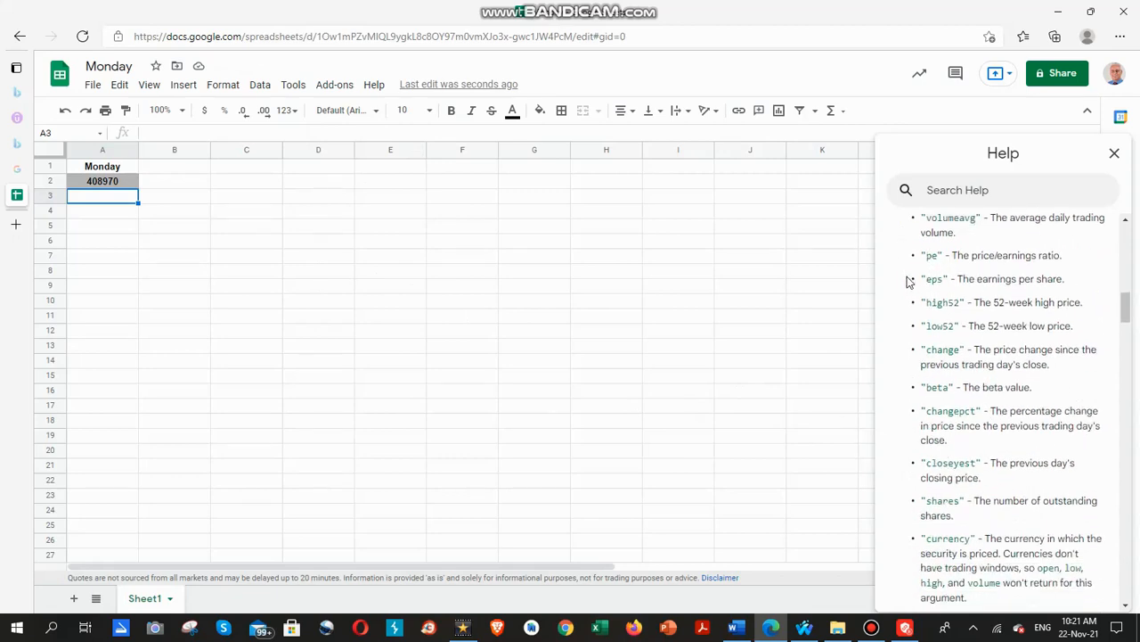
drag(925, 279, 924, 332)
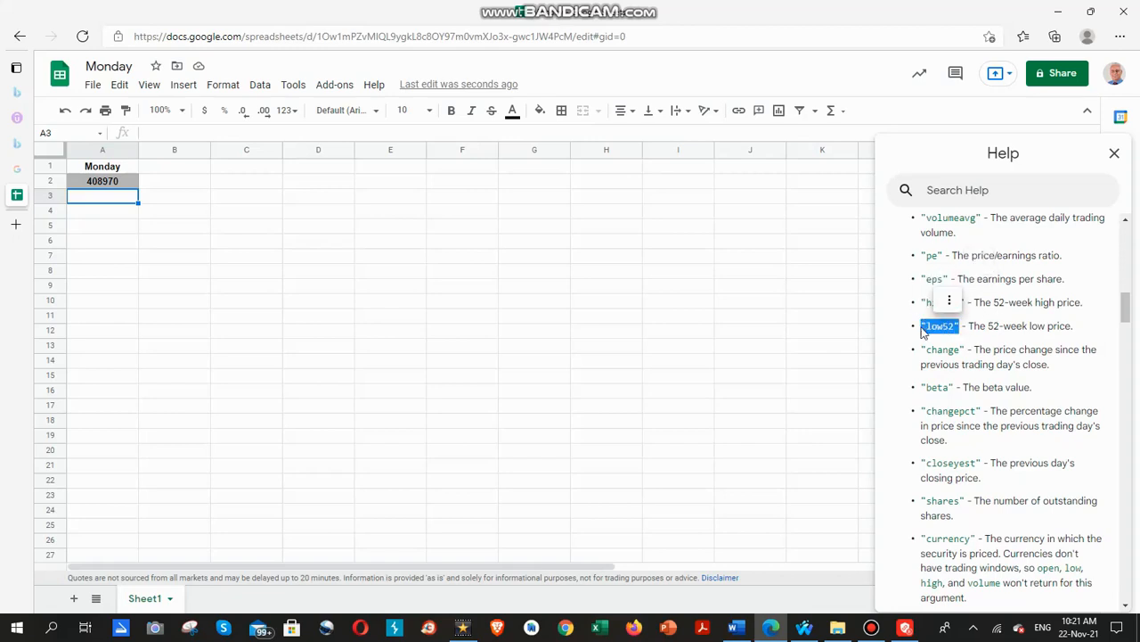
drag(953, 388, 982, 413)
right_click(982, 412)
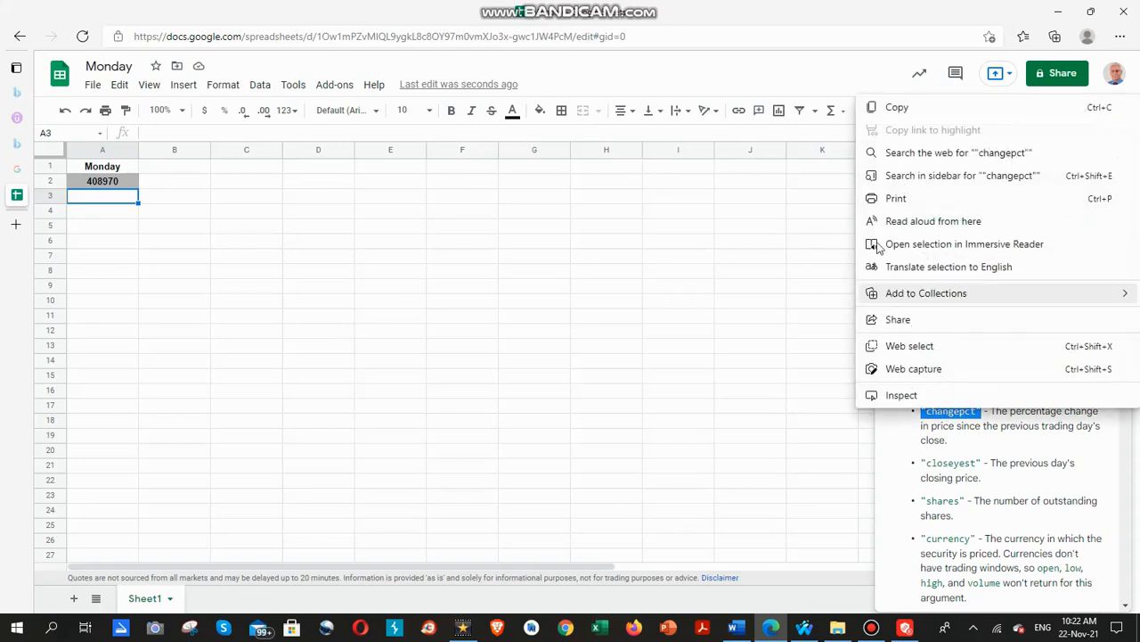
click(902, 108)
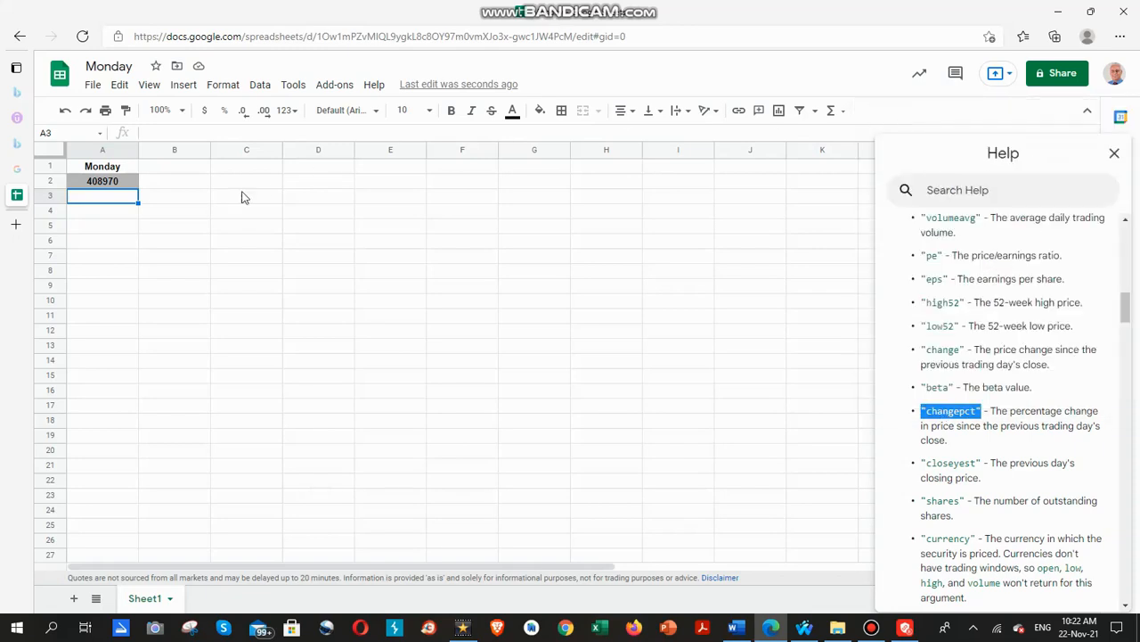
Paste the copied attribute into the A2 formula and remove the duplicate quotation marks, giving =GOOGLEFINANCE("mndy", "changepct").
click(115, 186)
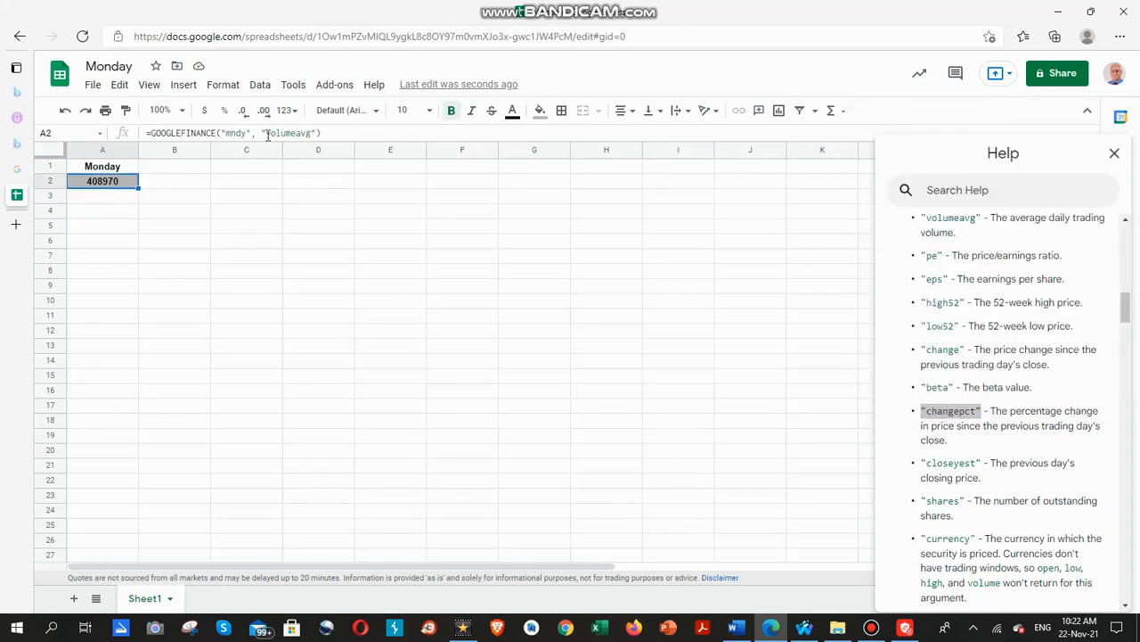
click(279, 134)
double_click(279, 133)
right_click(300, 136)
click(278, 127)
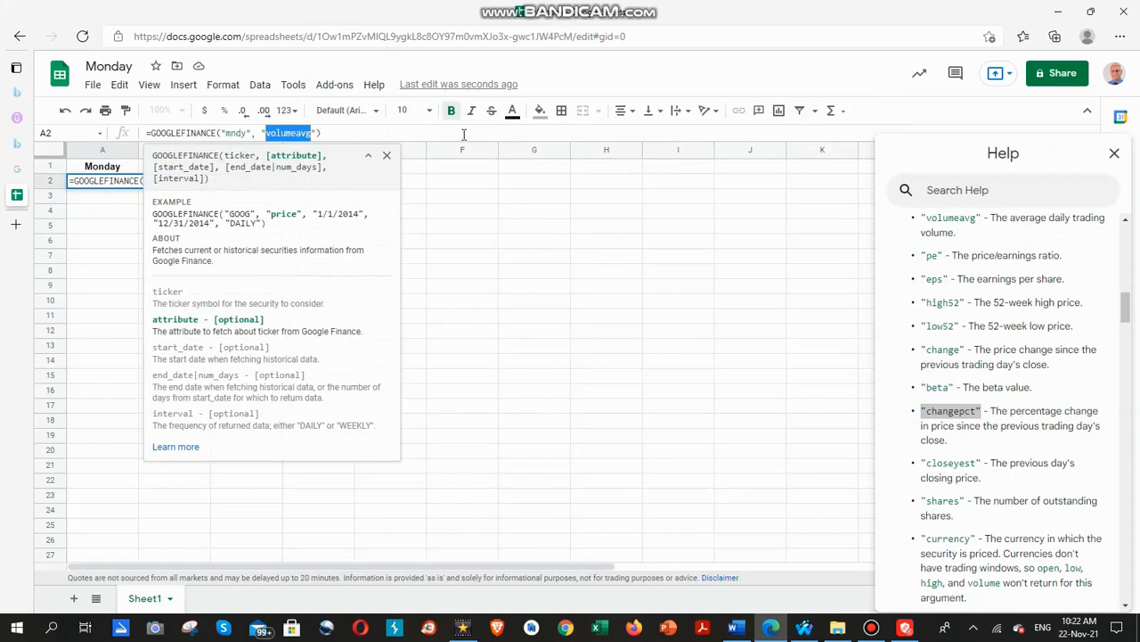
key(ctrl+v)
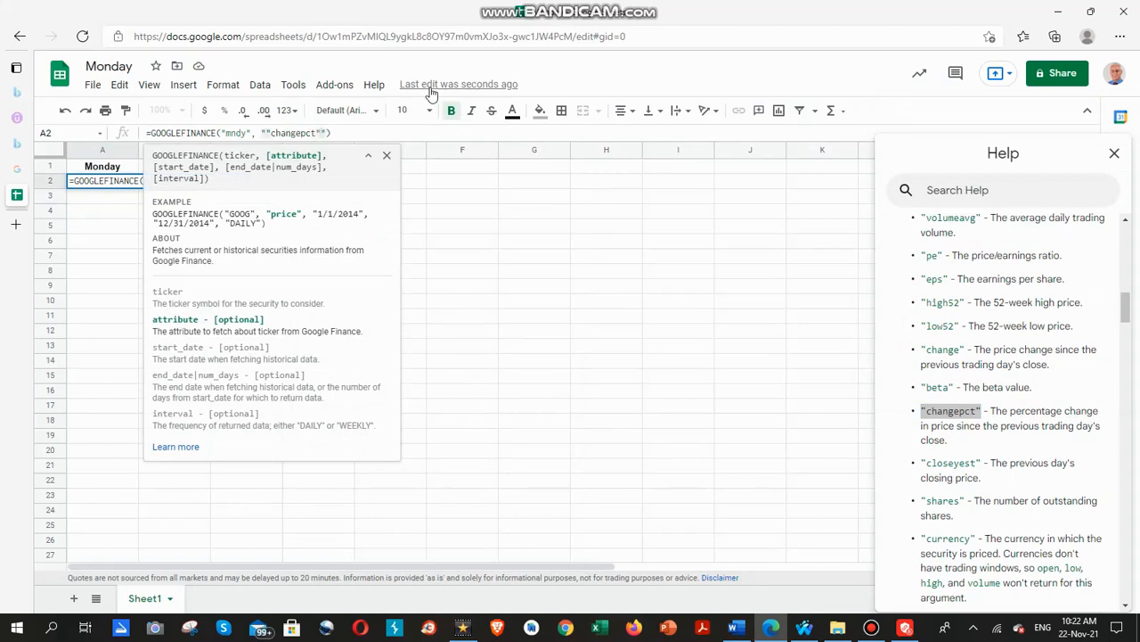
key(BackSpace)
key(BackSpace)
click(328, 132)
key(Return)
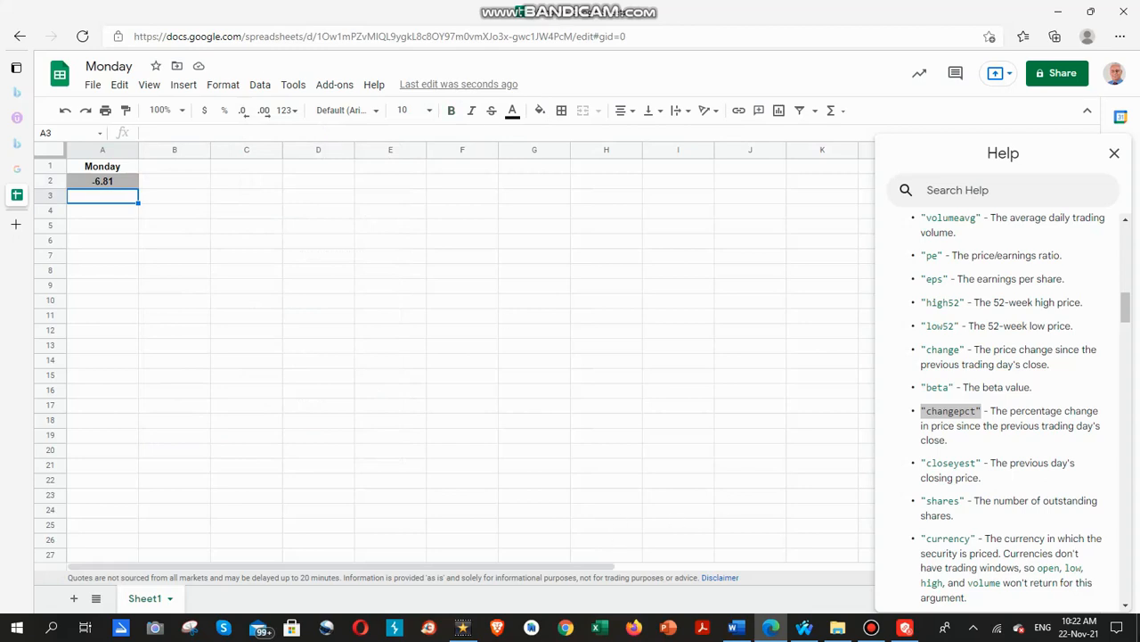
scroll(995, 425, up, 4)
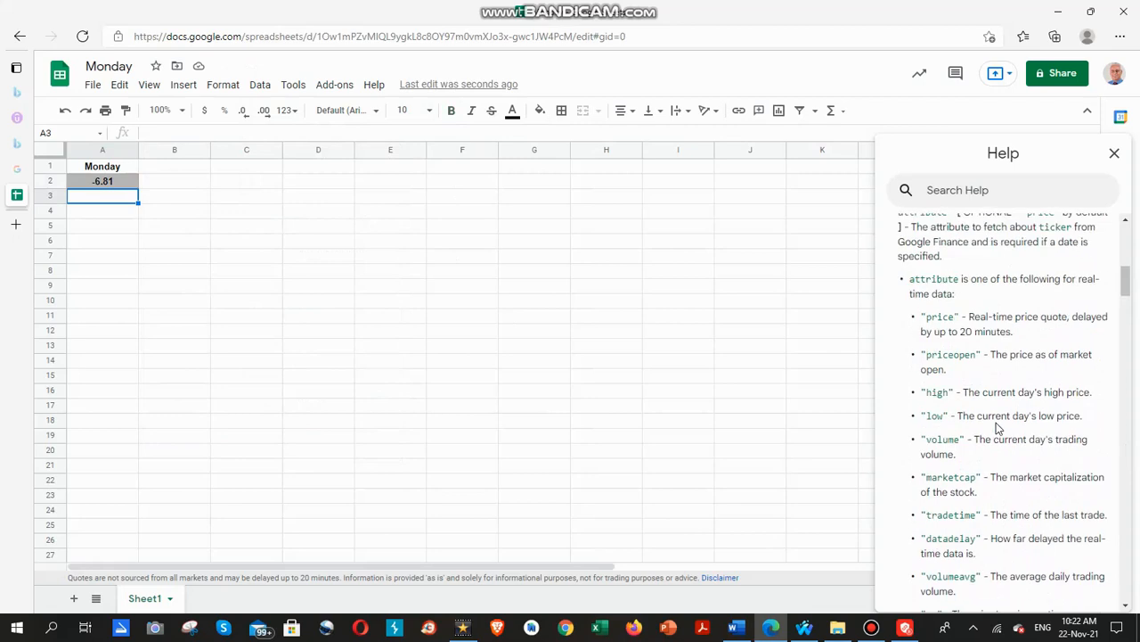
scroll(996, 422, down, 3)
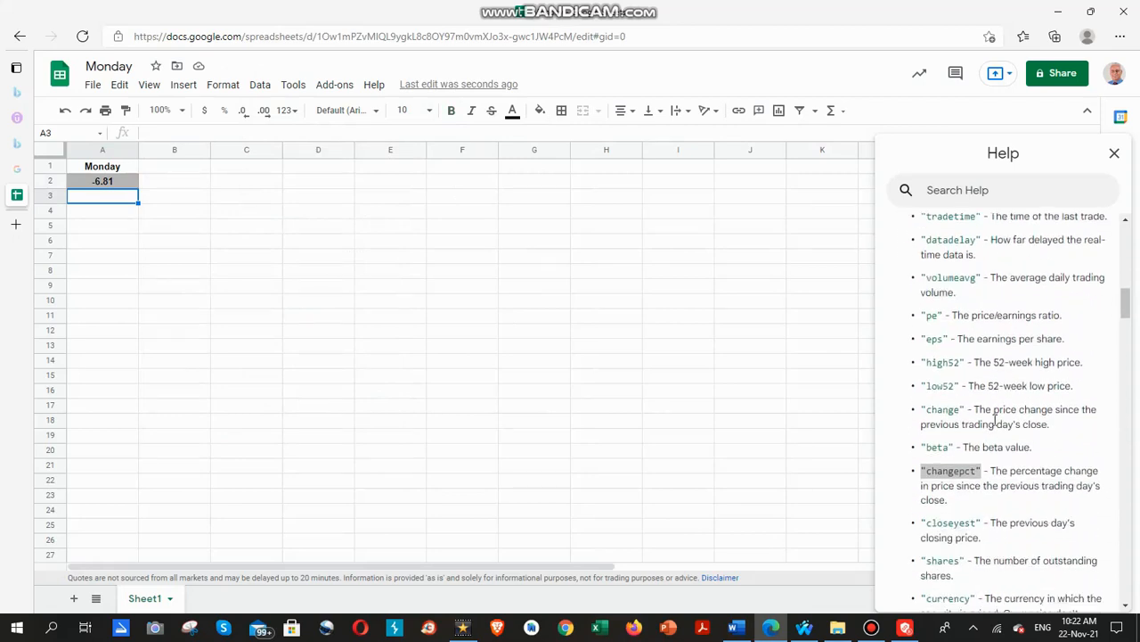
scroll(995, 419, up, 3)
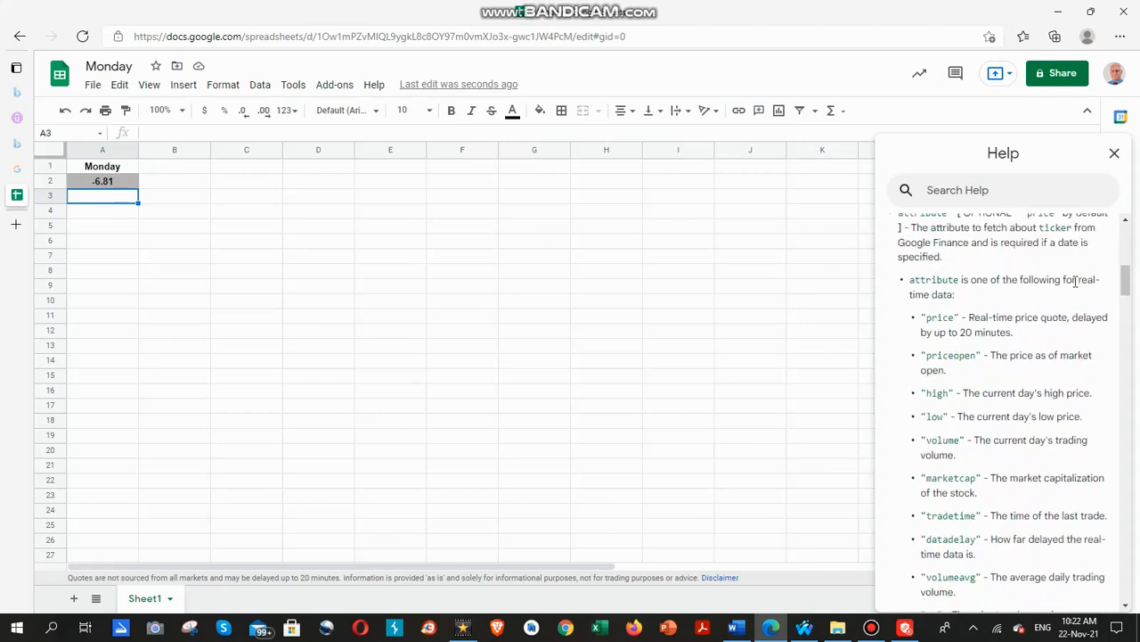
Review the remaining real-time, historical and mutual fund attributes and the usage notes in the GOOGLEFINANCE help.
scroll(954, 358, down, 3)
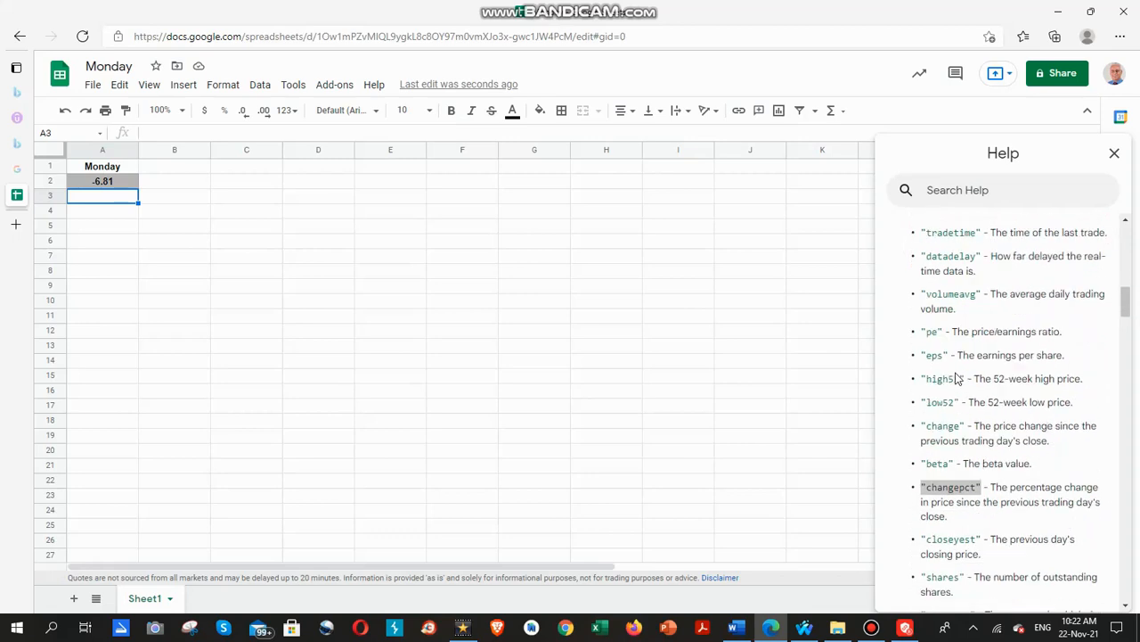
scroll(957, 377, down, 2)
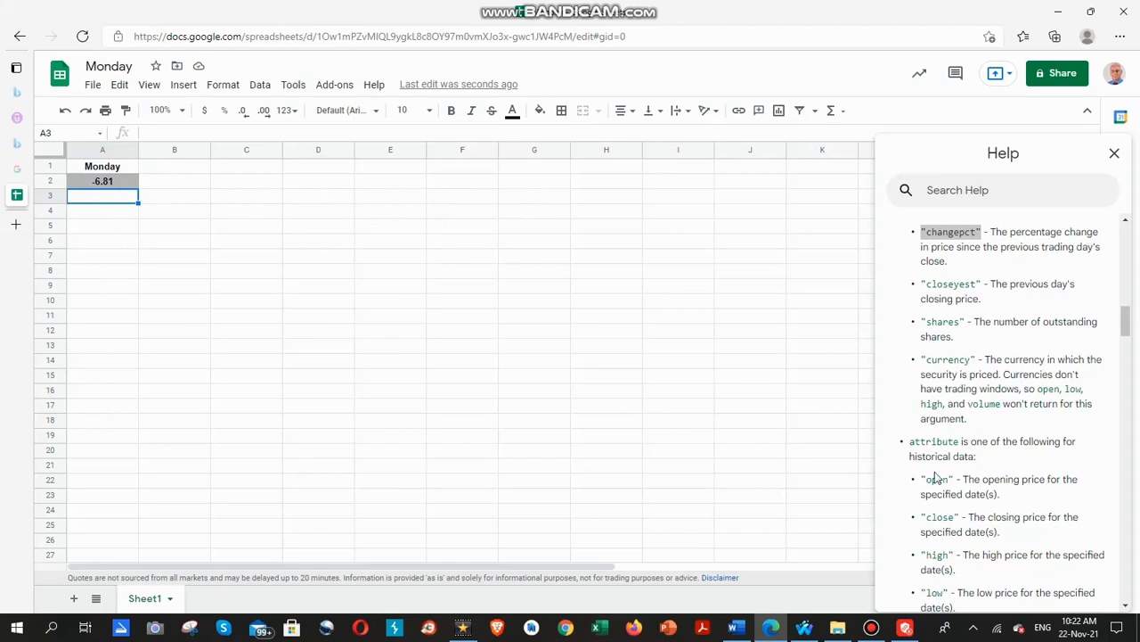
scroll(1091, 499, down, 3)
scroll(1025, 474, down, 3)
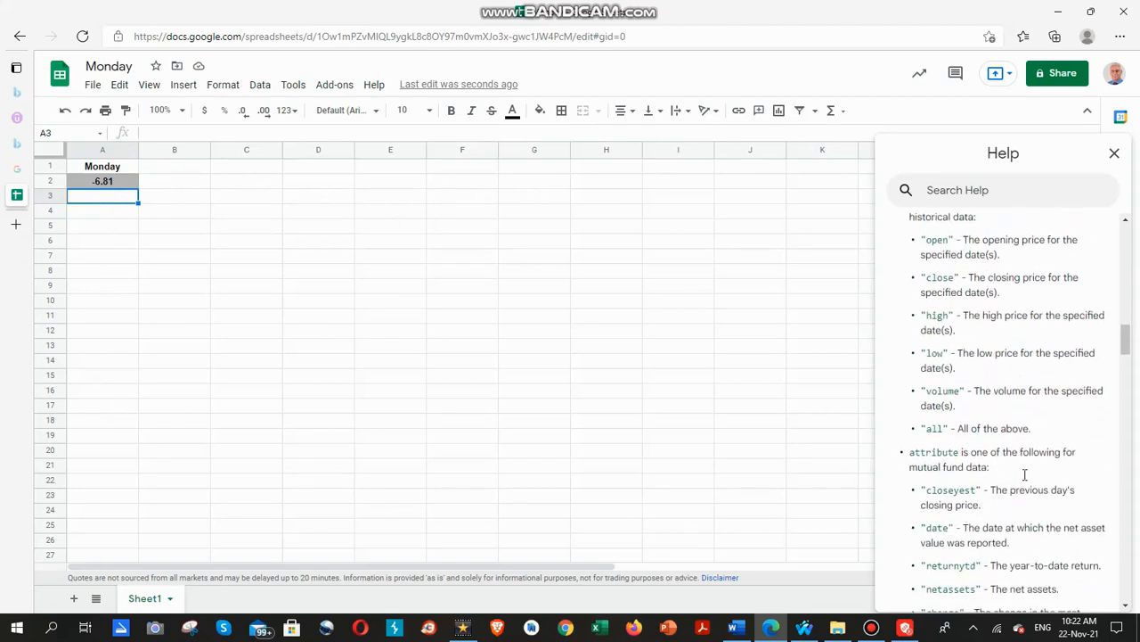
scroll(1020, 473, up, 1)
scroll(1020, 476, down, 8)
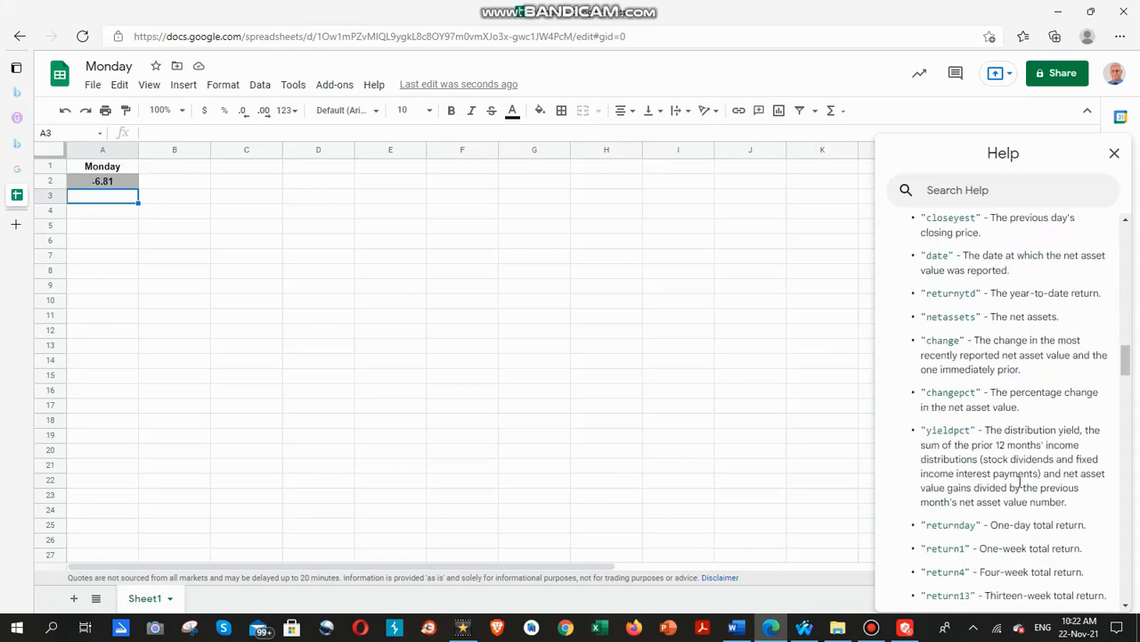
scroll(1021, 481, down, 4)
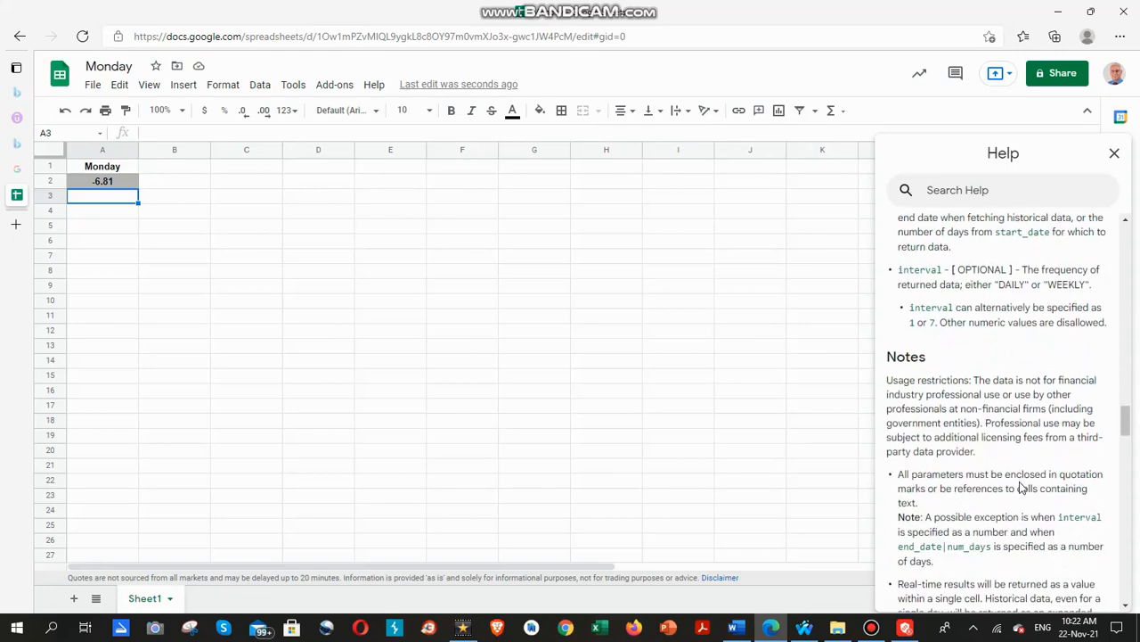
scroll(1017, 482, down, 2)
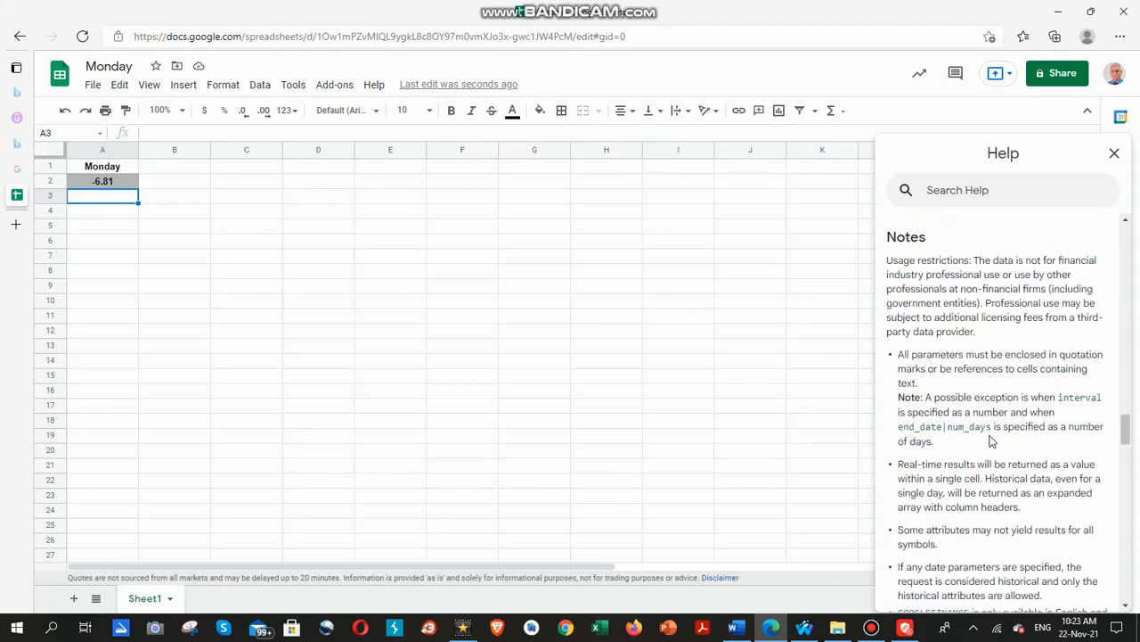
scroll(991, 443, down, 1)
scroll(971, 470, down, 5)
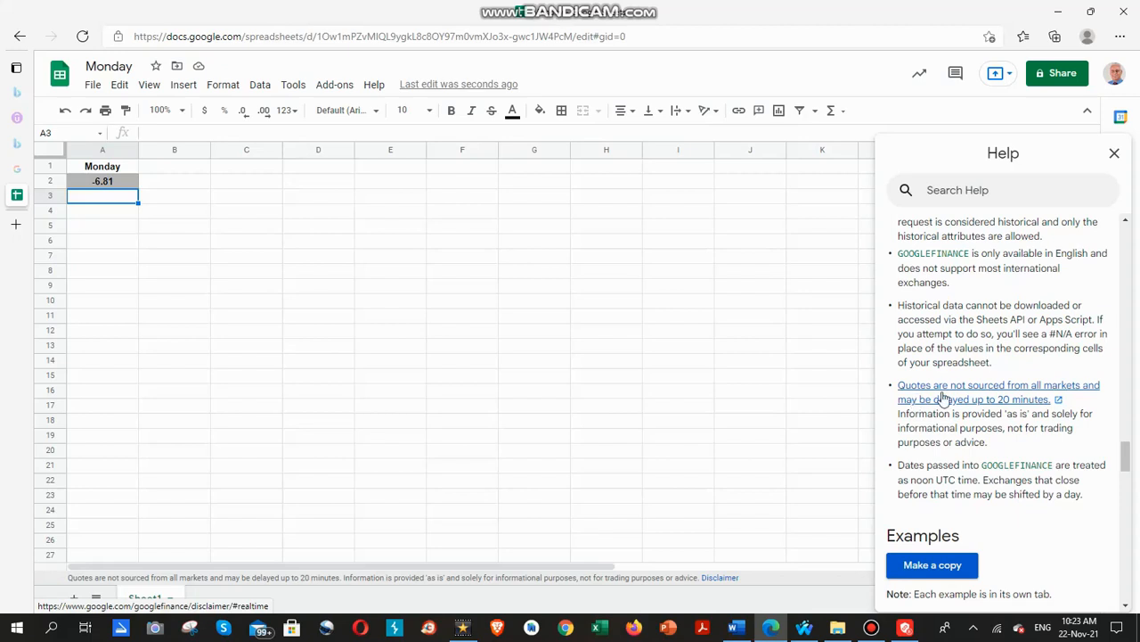
Look up the historical data attributes in the help and replace the attribute in the A2 formula with "all".
scroll(980, 370, up, 4)
scroll(993, 369, up, 8)
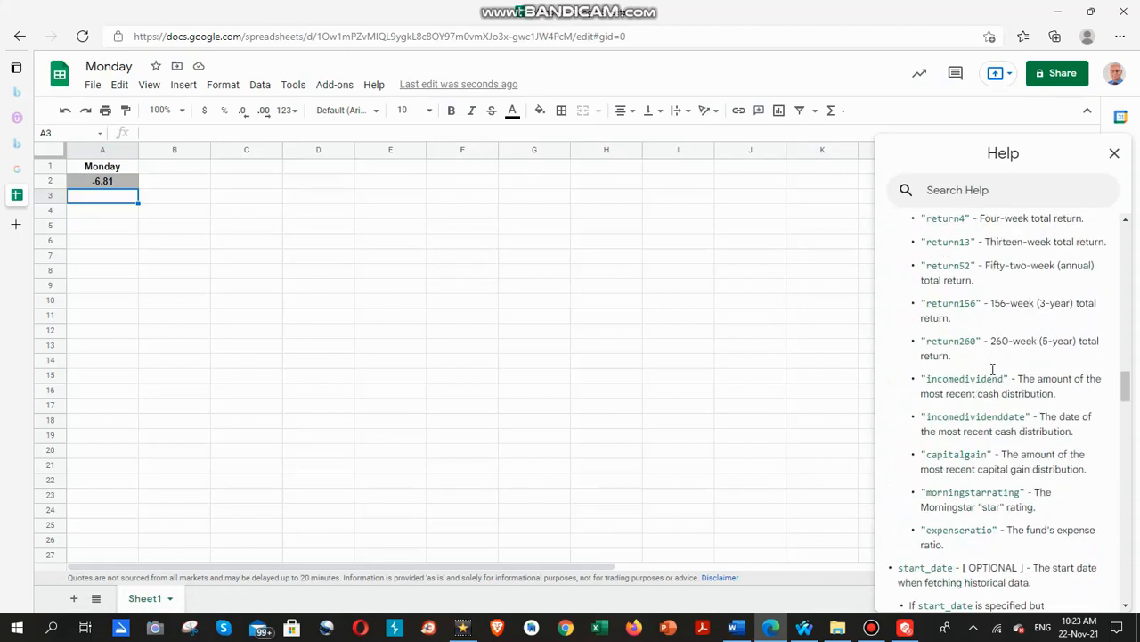
scroll(992, 370, up, 4)
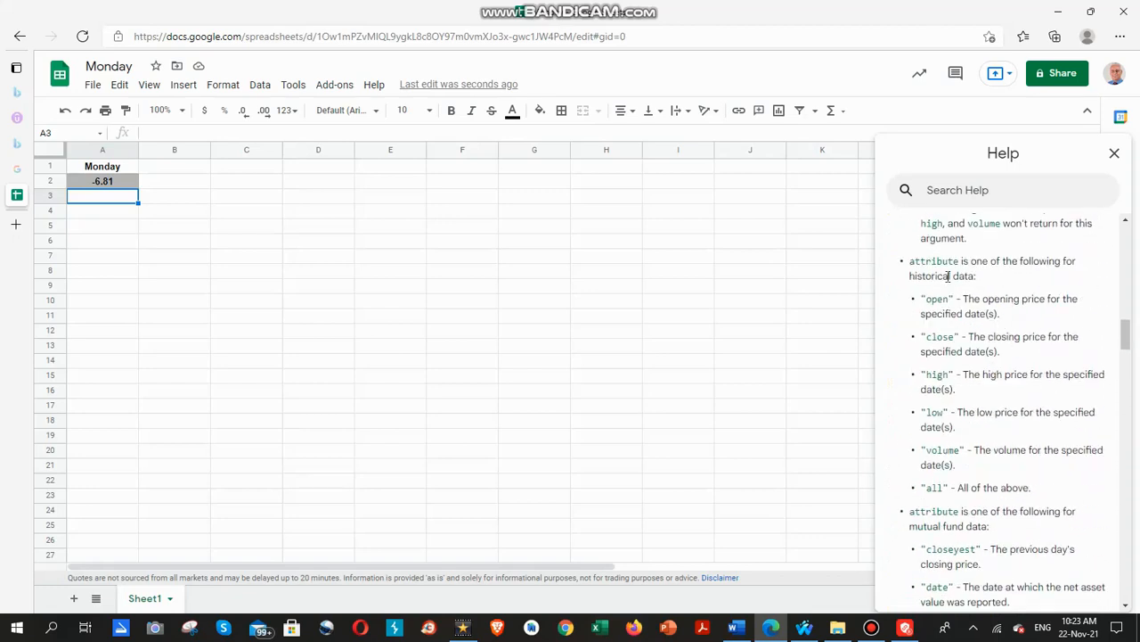
drag(911, 275, 987, 282)
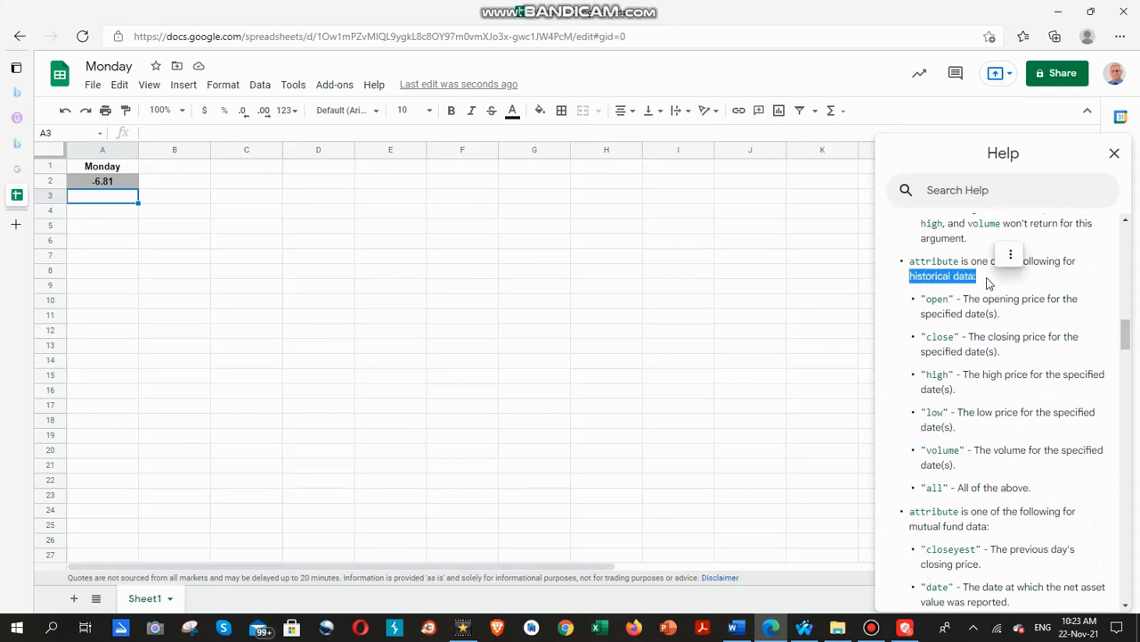
click(941, 302)
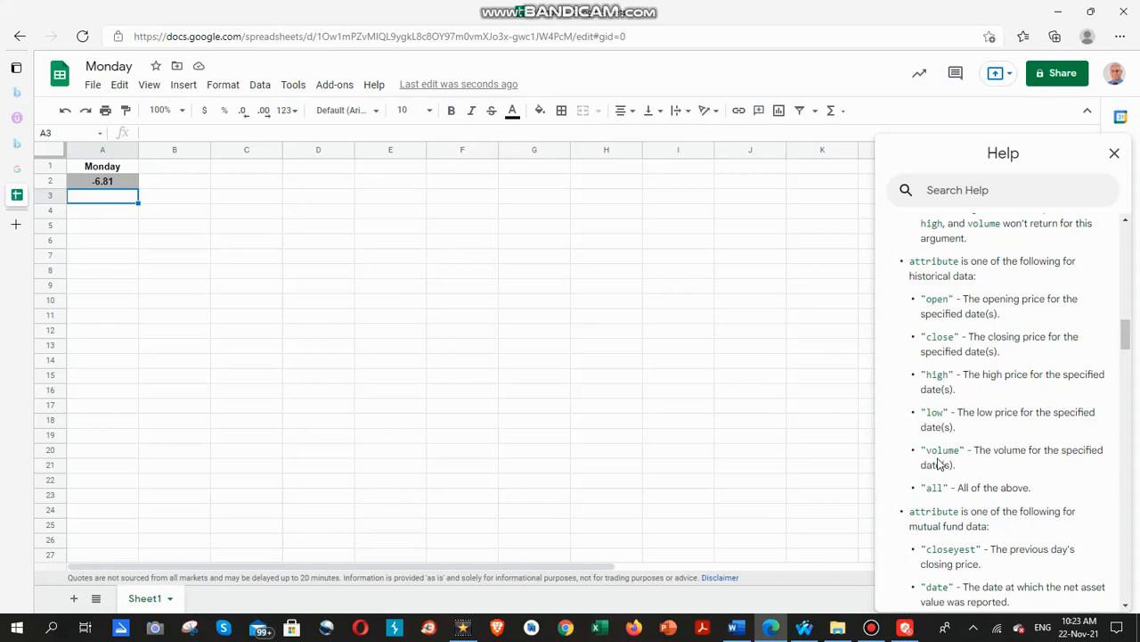
scroll(940, 465, down, 1)
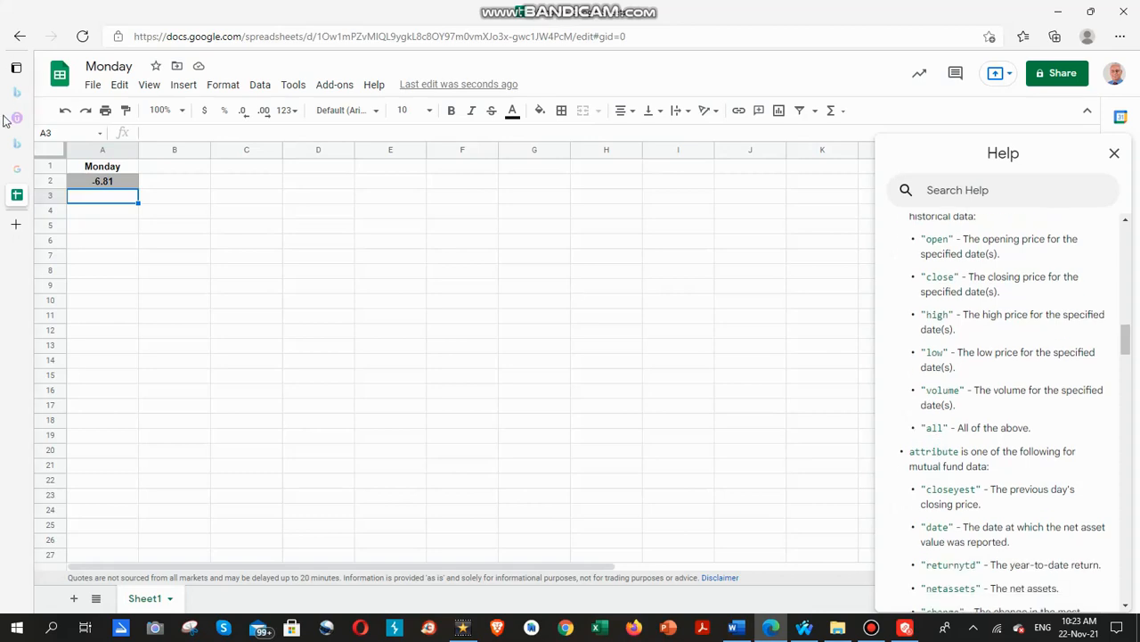
click(107, 183)
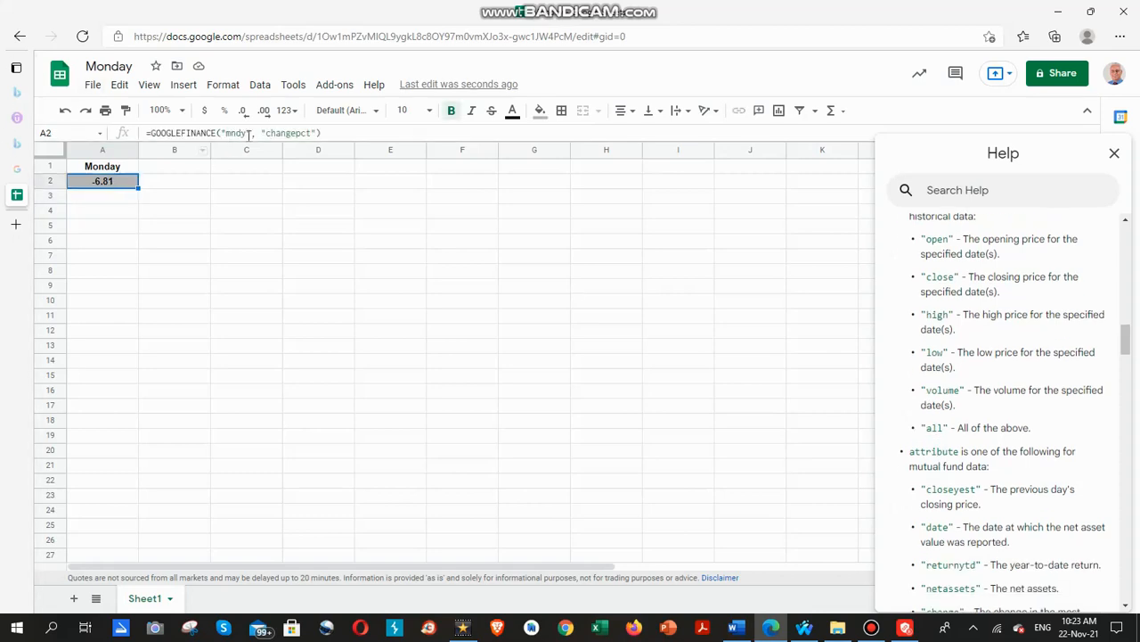
double_click(276, 132)
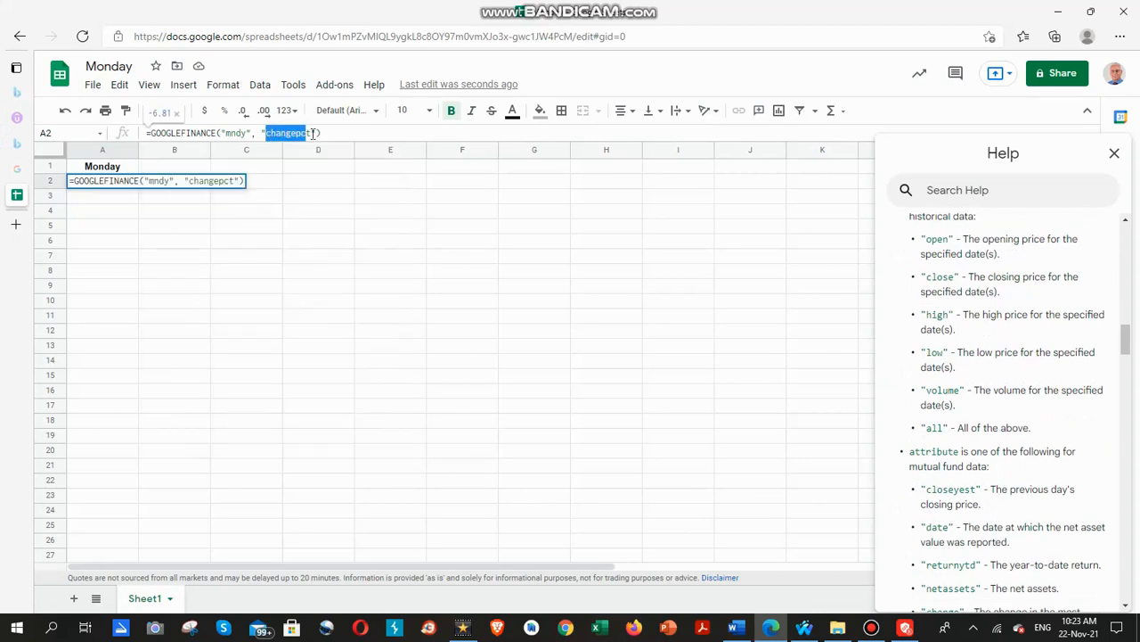
text(all)
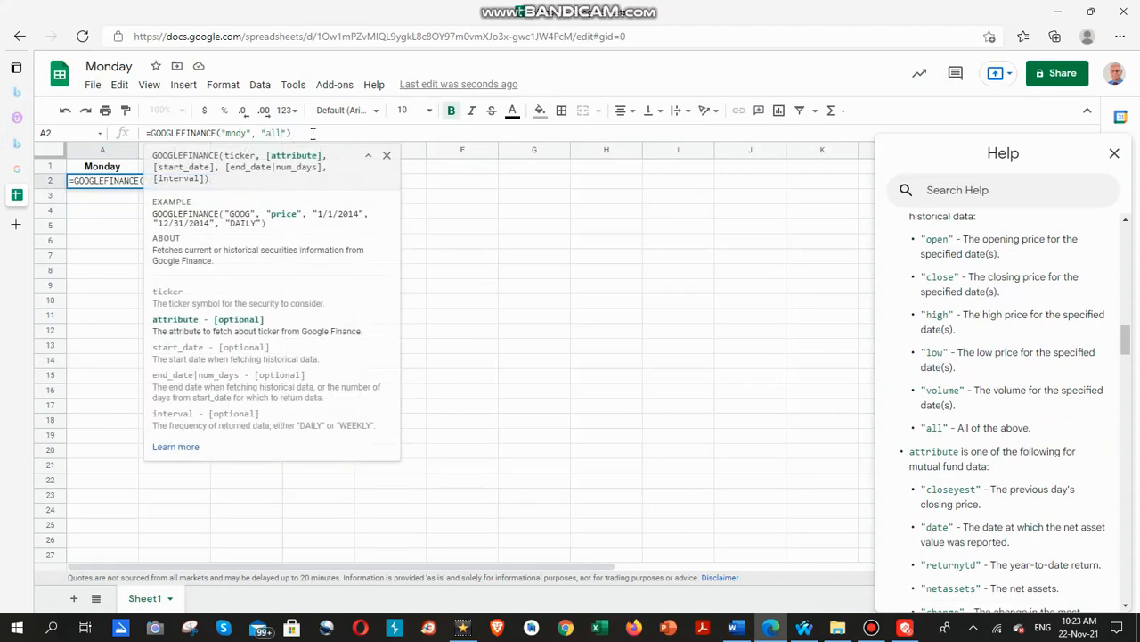
Add "1/1/2021" in quotation marks as the start date in the A2 formula.
drag(281, 133, 288, 133)
click(290, 132)
text(, ")
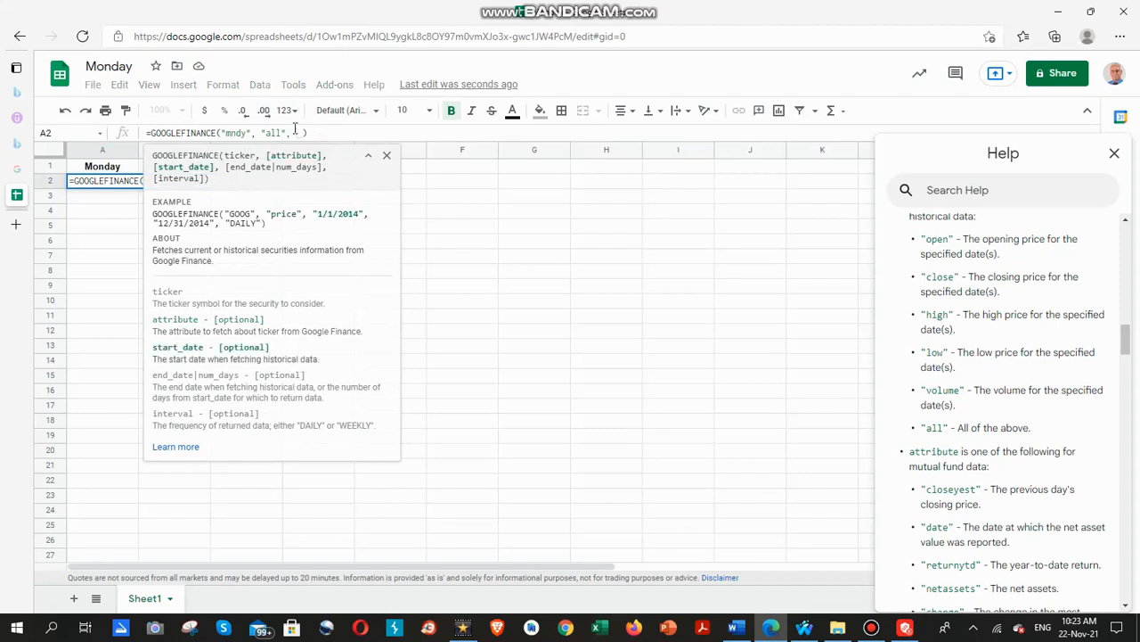
text(1/1/2021)
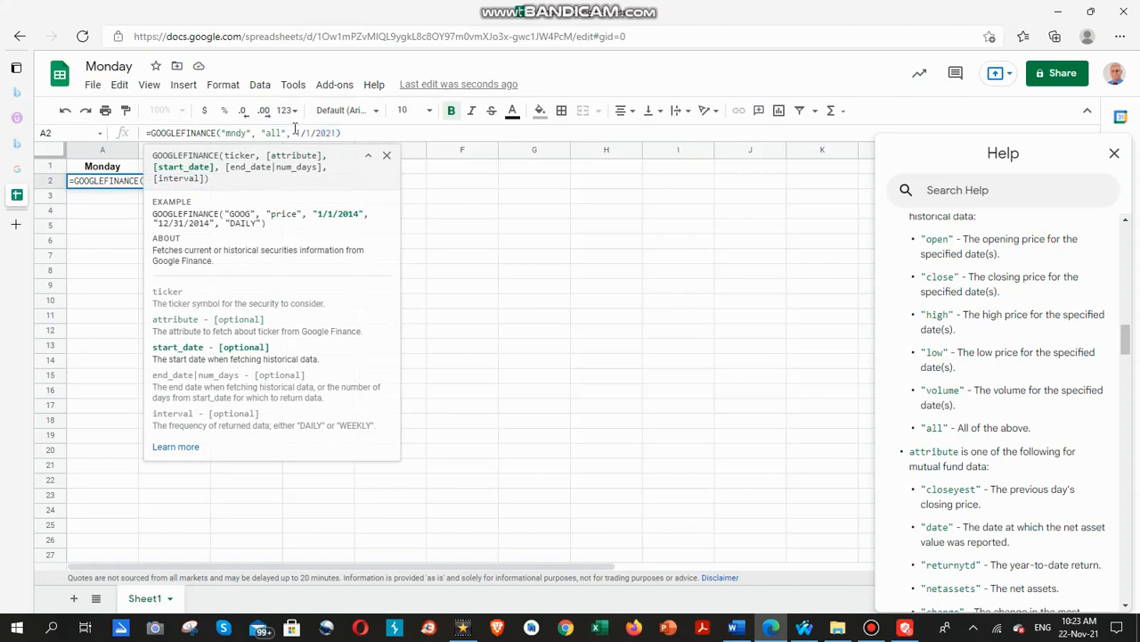
text(",)
click(295, 132)
text(")
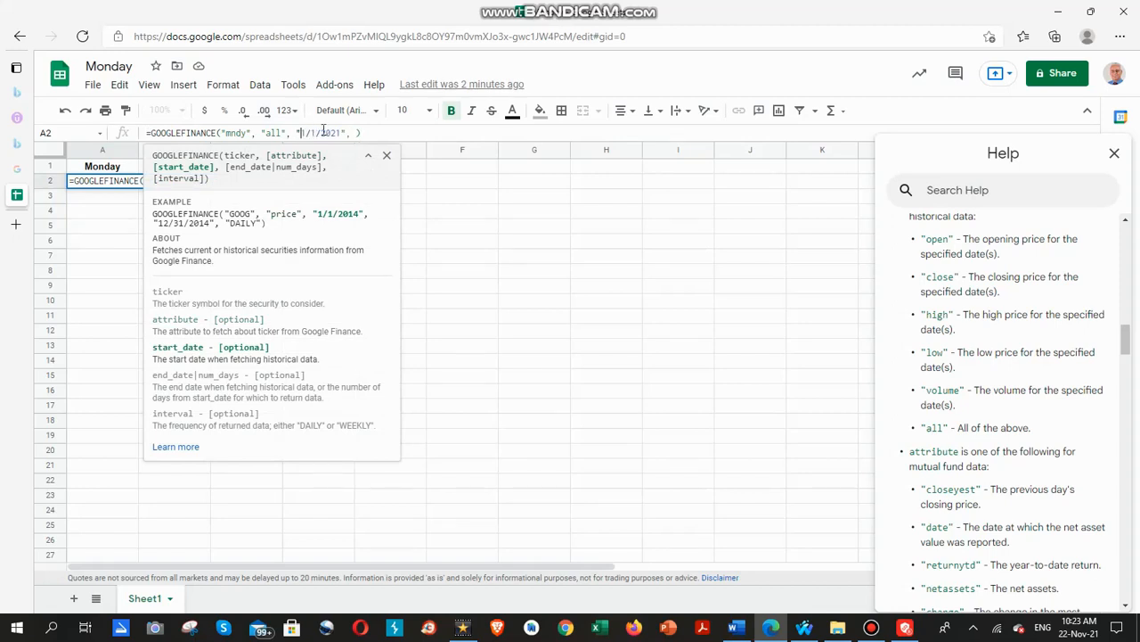
Complete the A2 formula with the end date "11/21/2021" and the interval "weekly", and commit it.
click(357, 132)
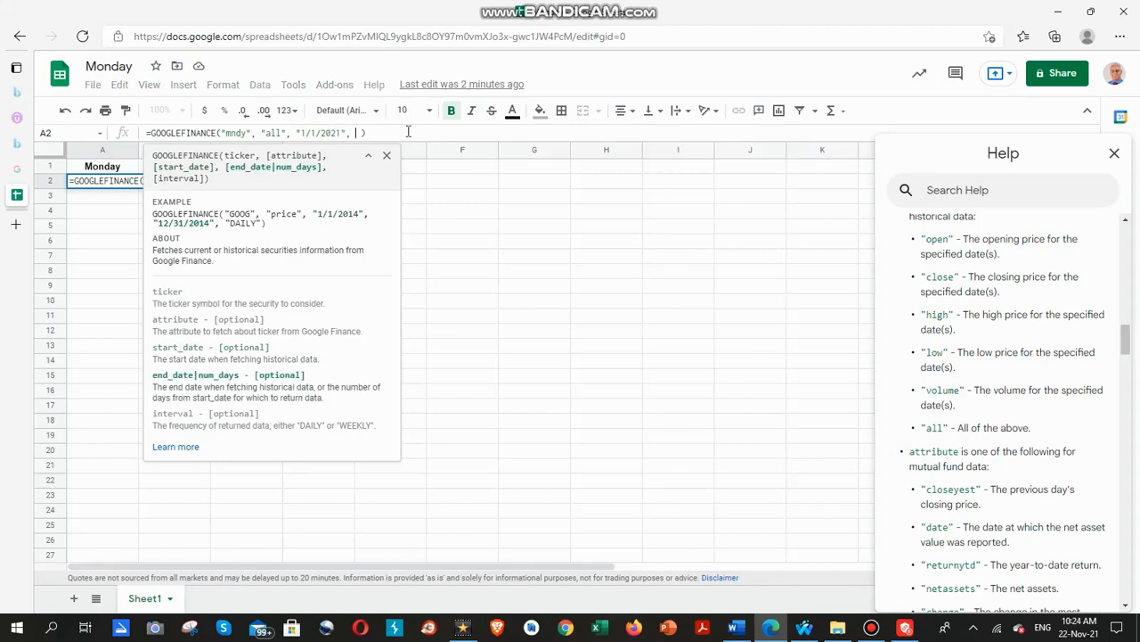
text("11/21 )
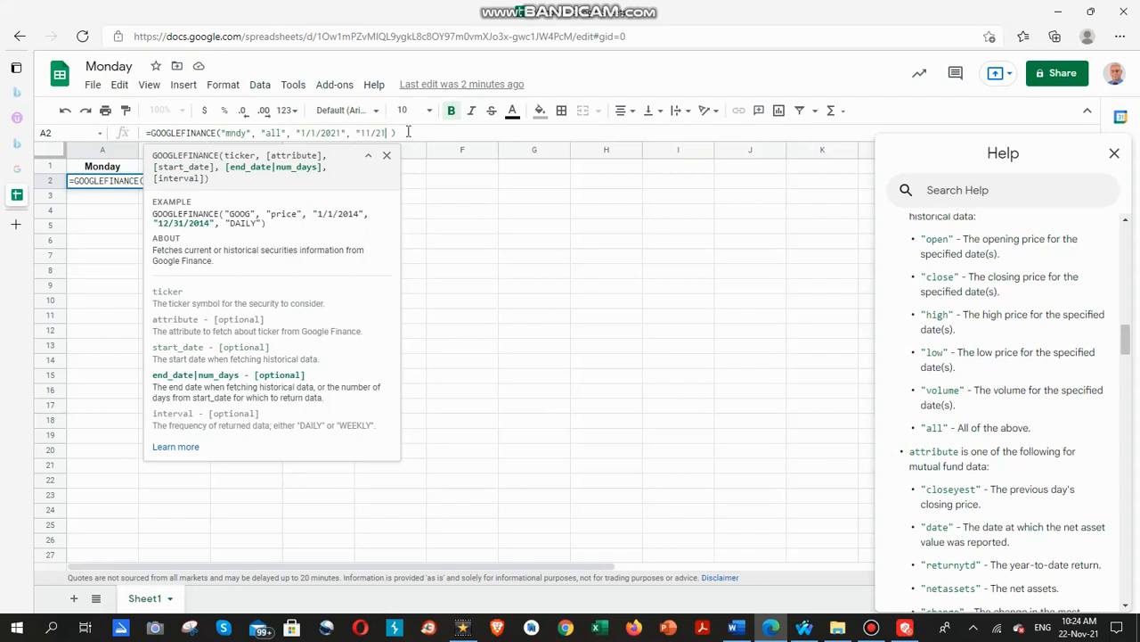
text(/2021", "weekly")
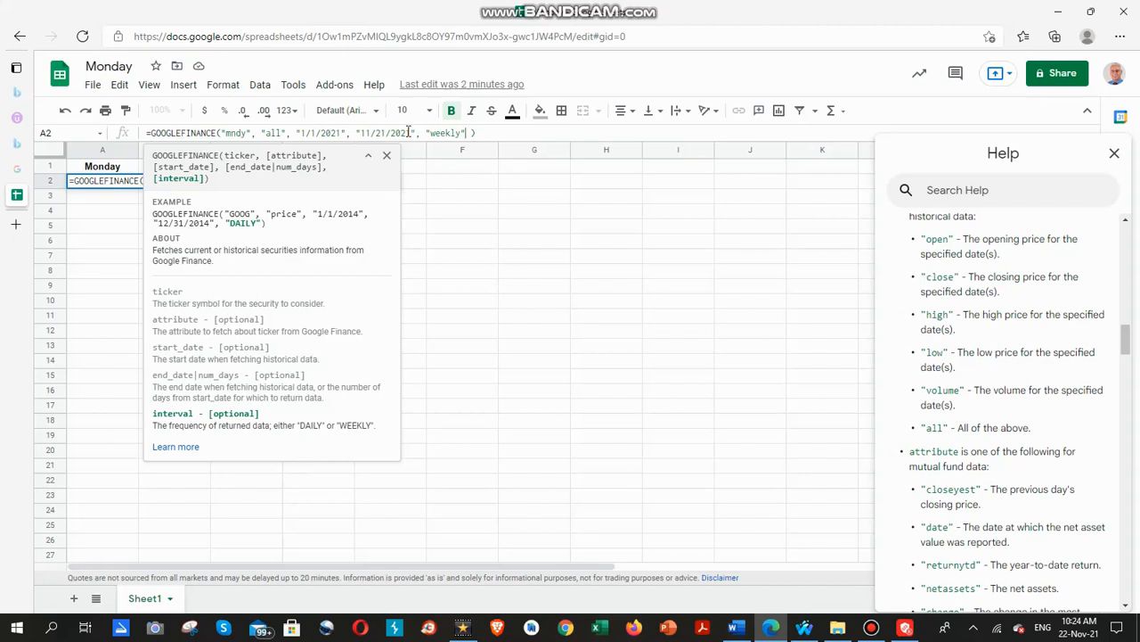
key(Delete)
key(Return)
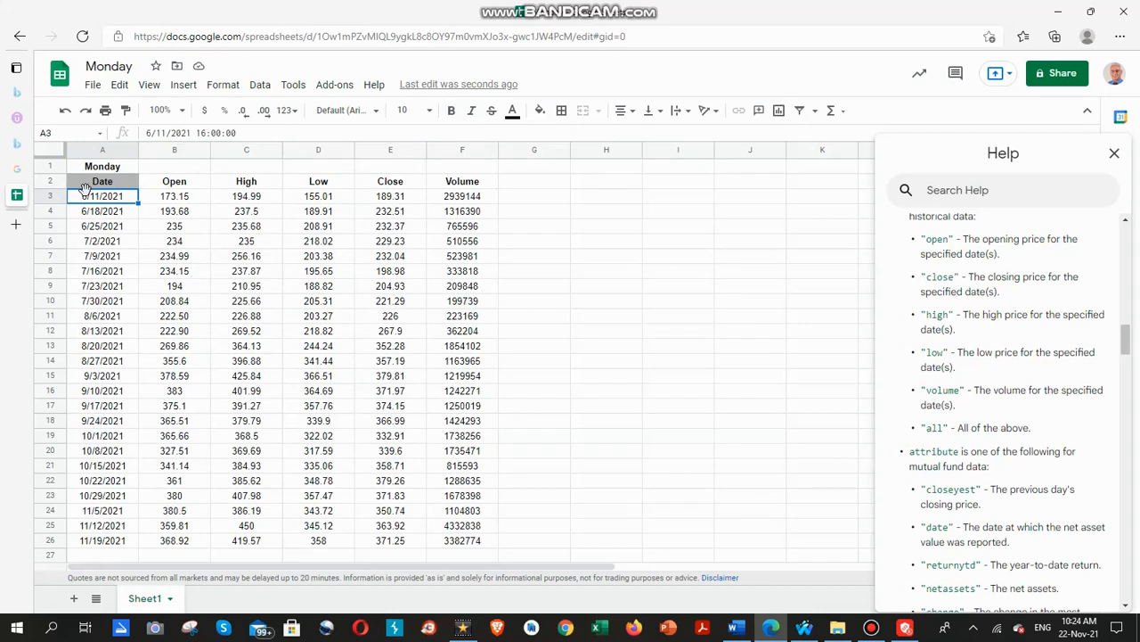
Check the returned weekly data, then copy the full GOOGLEFINANCE formula text from A2 and paste it into H2.
scroll(146, 412, down, 1)
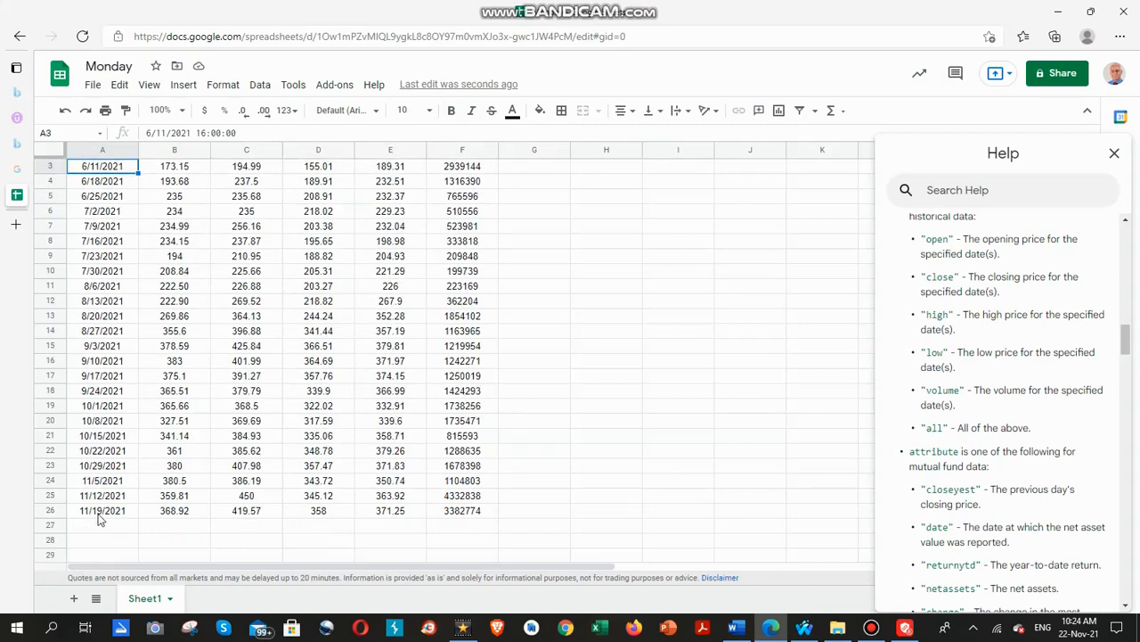
scroll(211, 464, up, 1)
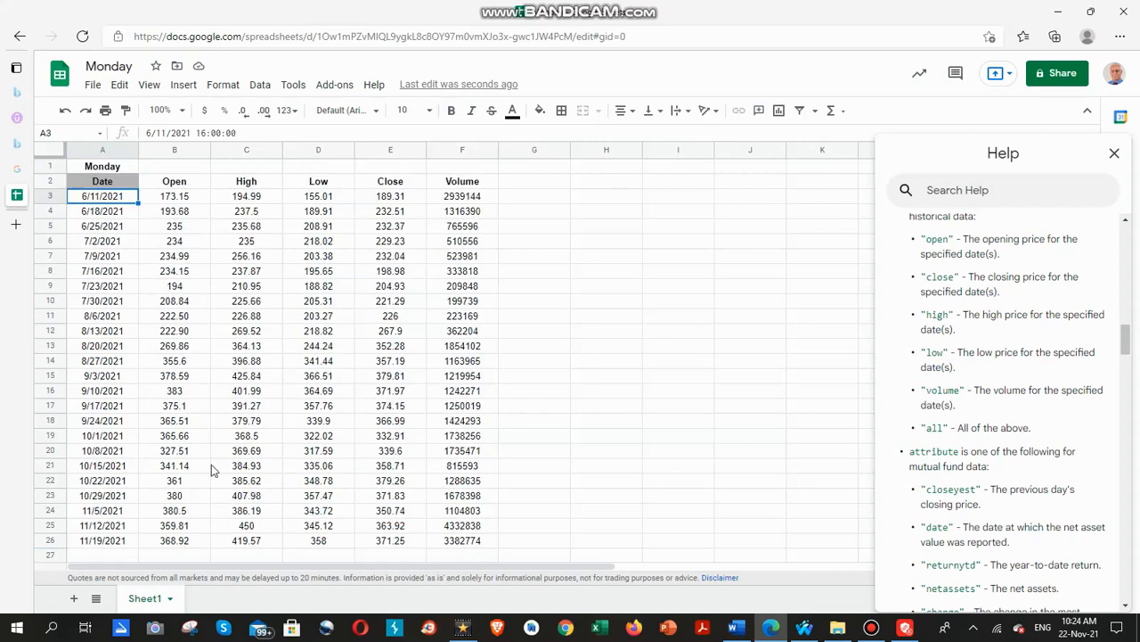
click(111, 183)
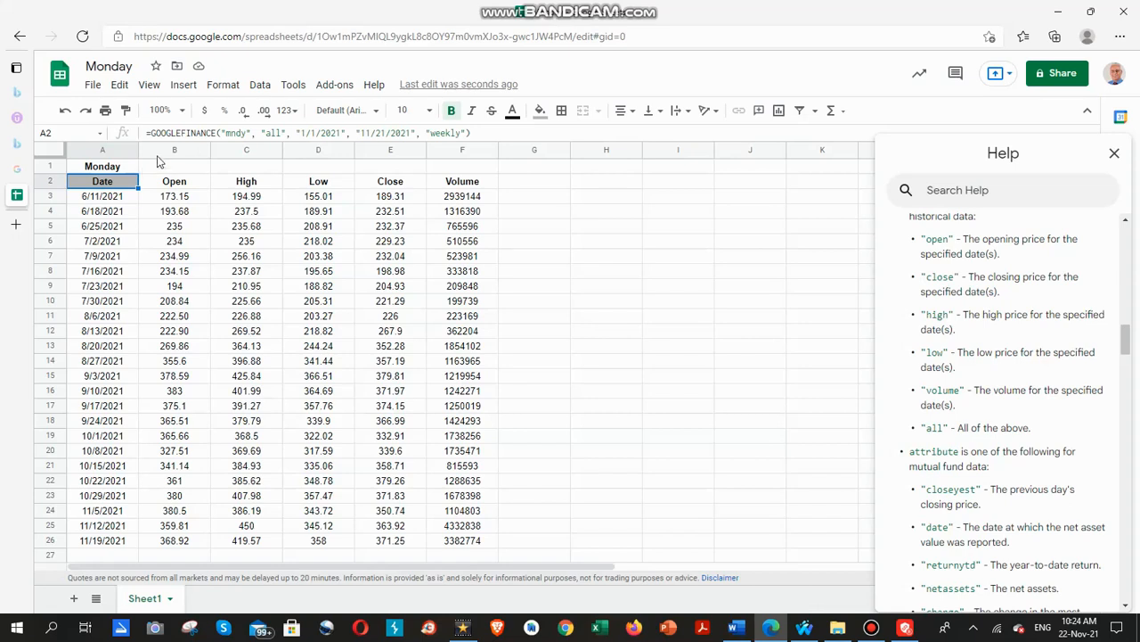
click(471, 133)
drag(470, 132, 130, 140)
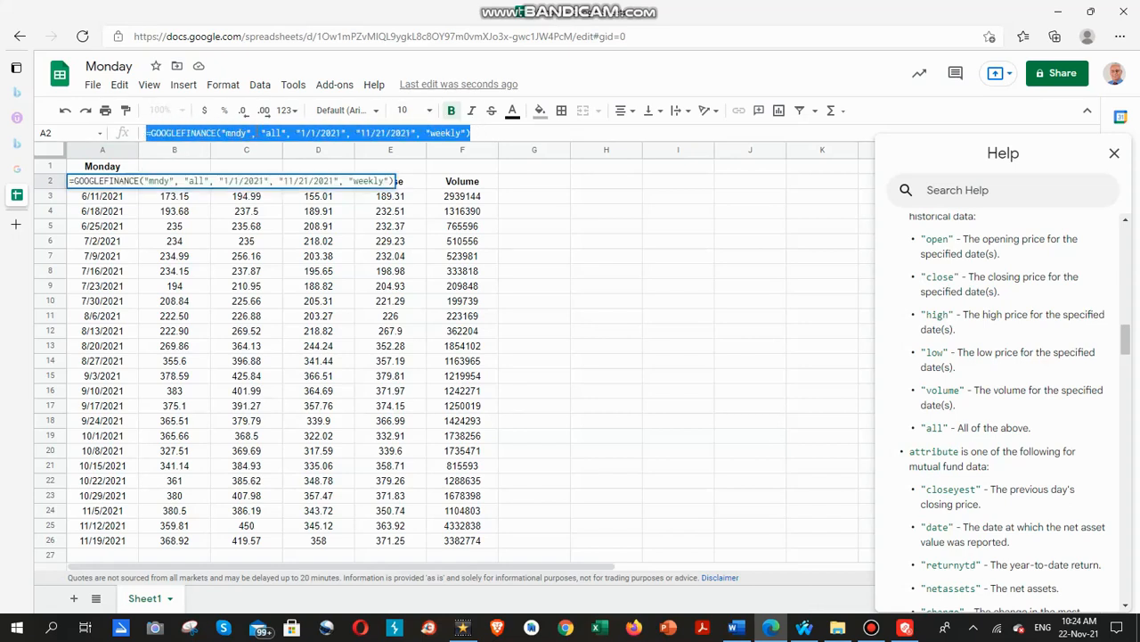
right_click(260, 136)
click(295, 192)
click(608, 186)
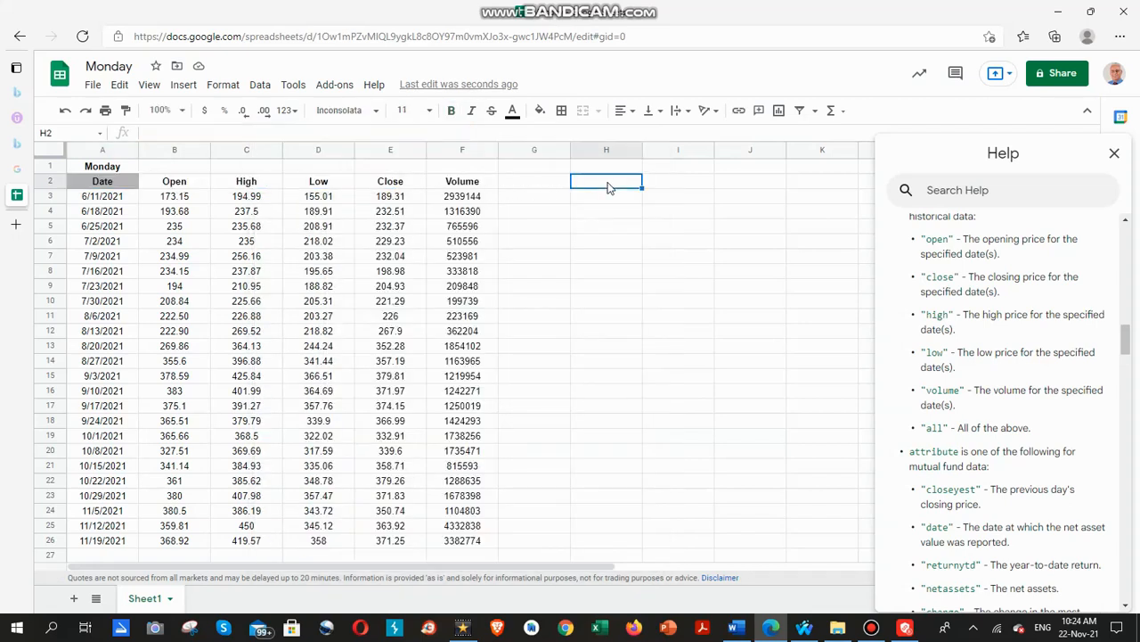
key(ctrl+v)
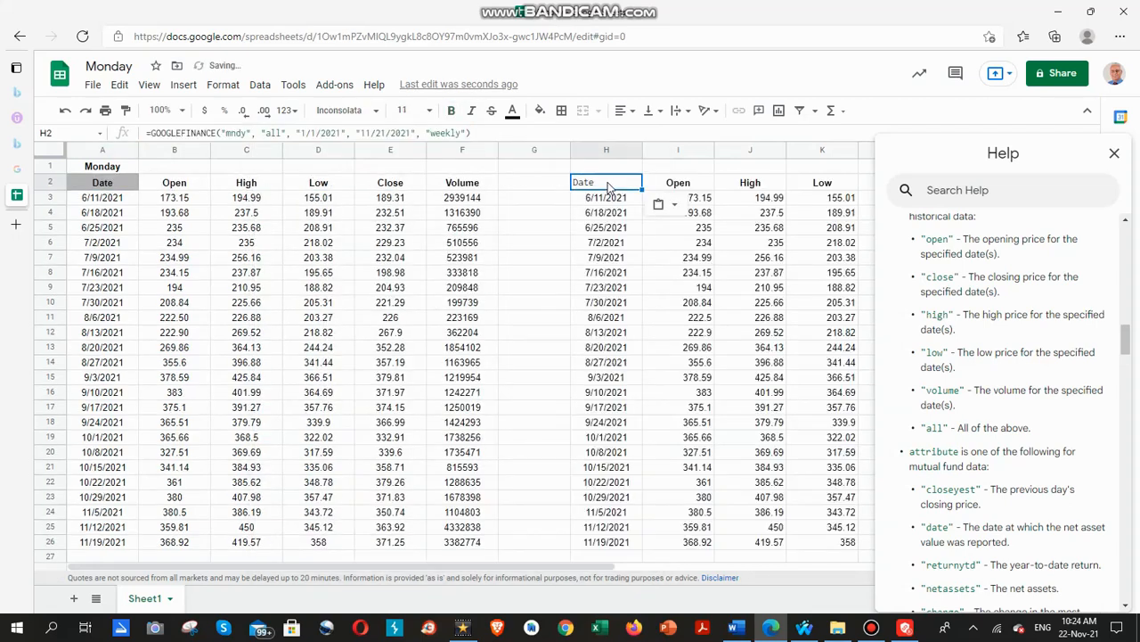
Change the ticker in the H2 formula to "teva", giving =GOOGLEFINANCE("teva", "all", "1/1/2021", "11/21/2021", "weekly").
drag(570, 568, 700, 571)
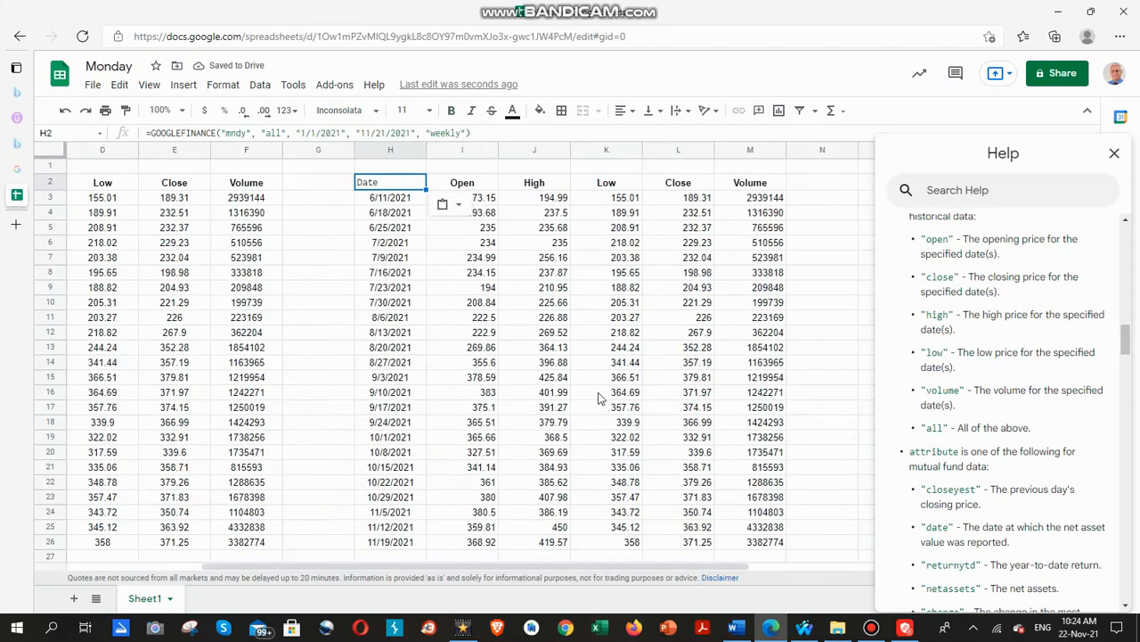
click(226, 132)
double_click(236, 133)
text(tevc)
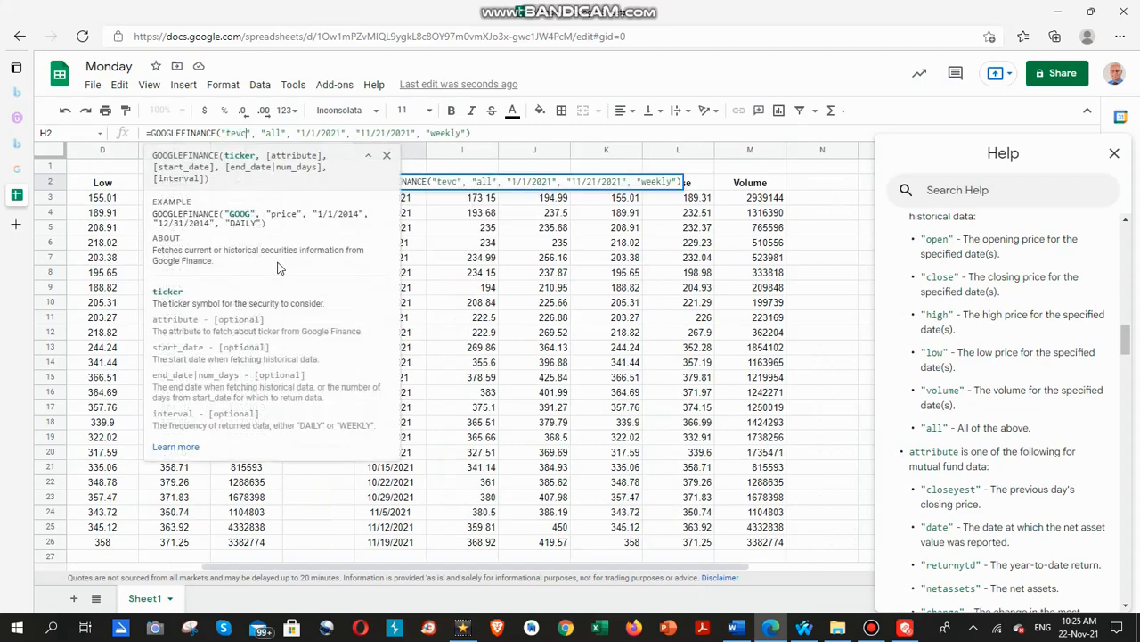
key(BackSpace)
text(a)
click(478, 132)
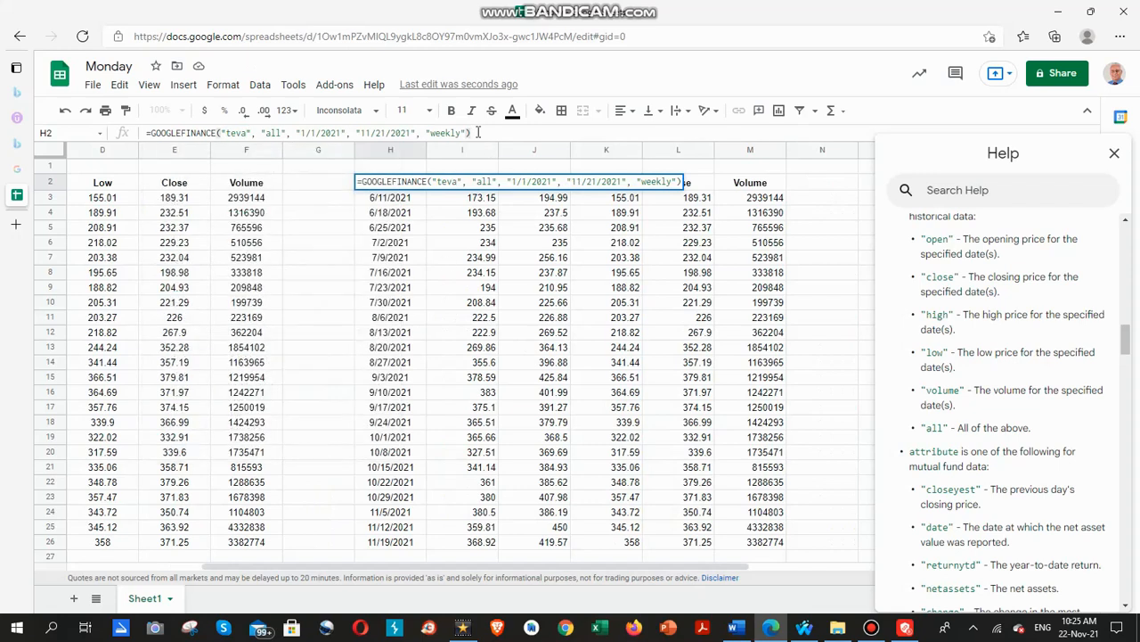
key(Return)
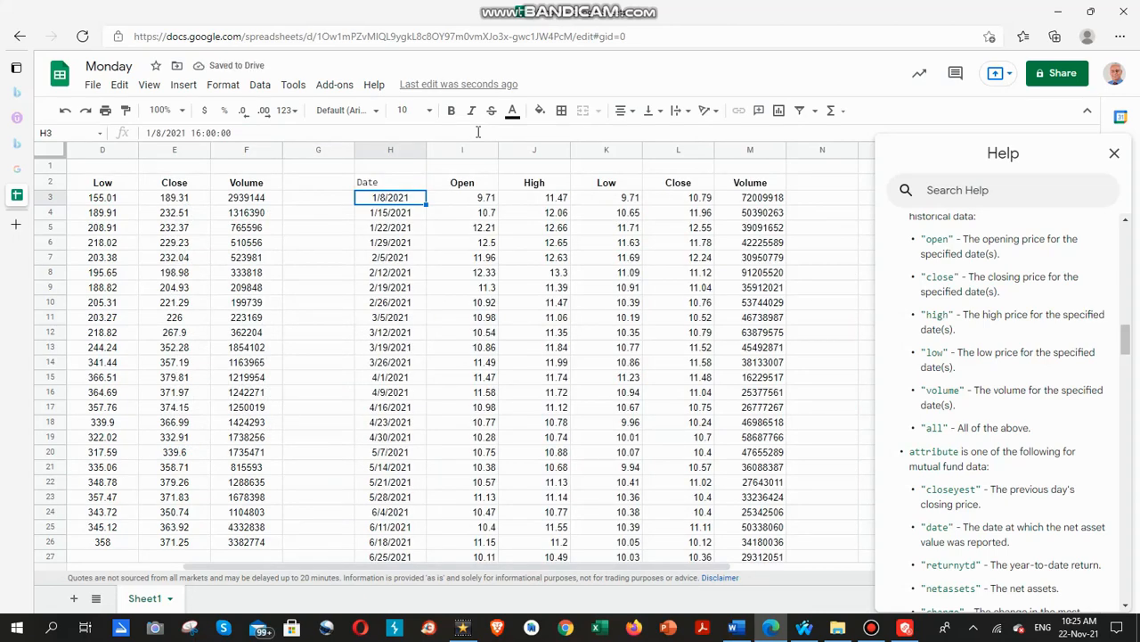
Center the header cells H2:M2 of the Teva table horizontally.
click(374, 185)
drag(374, 184, 707, 183)
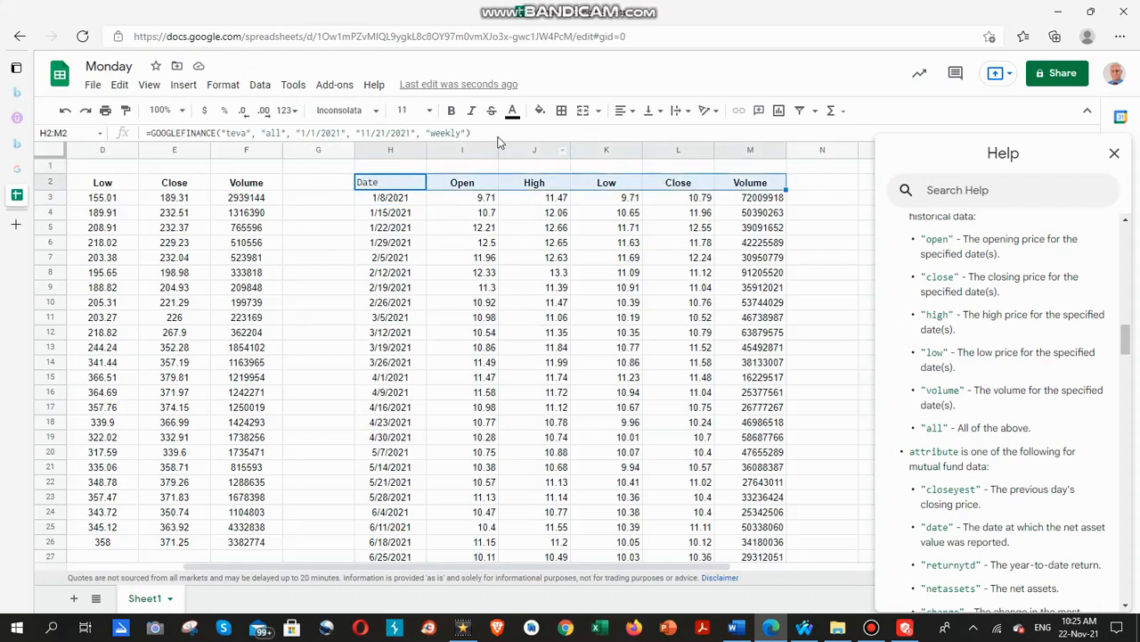
click(628, 110)
click(638, 133)
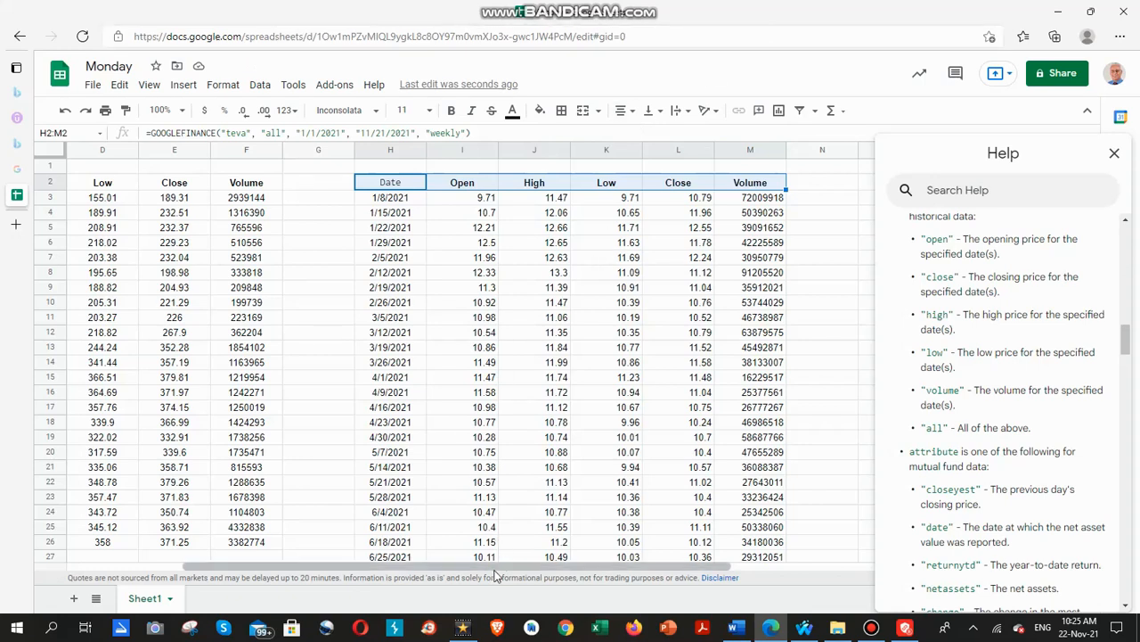
drag(495, 568, 363, 566)
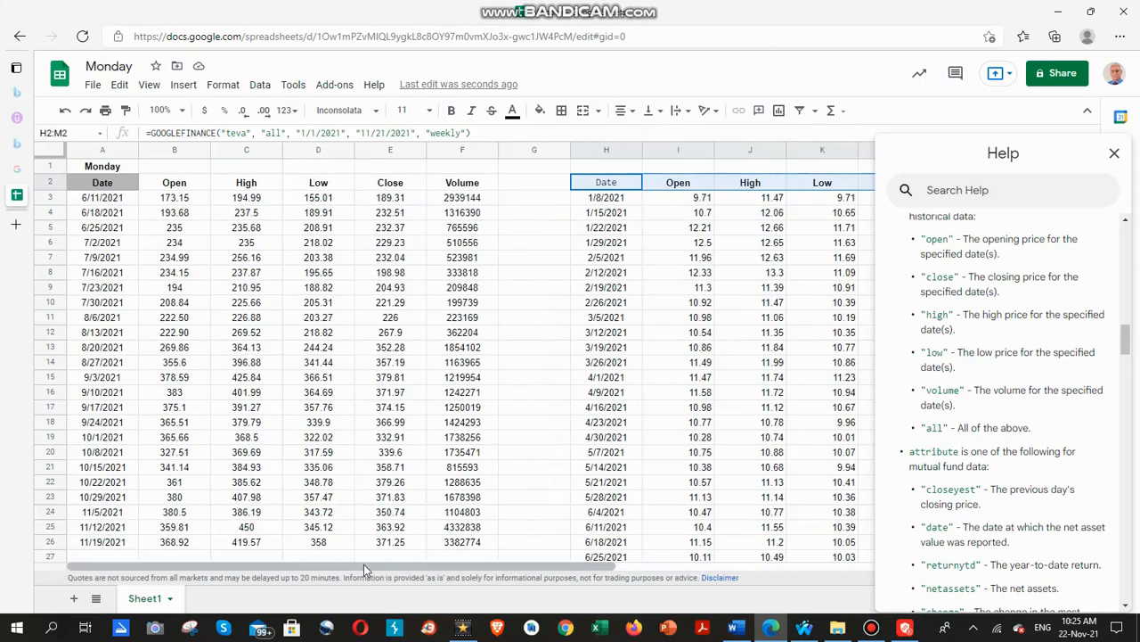